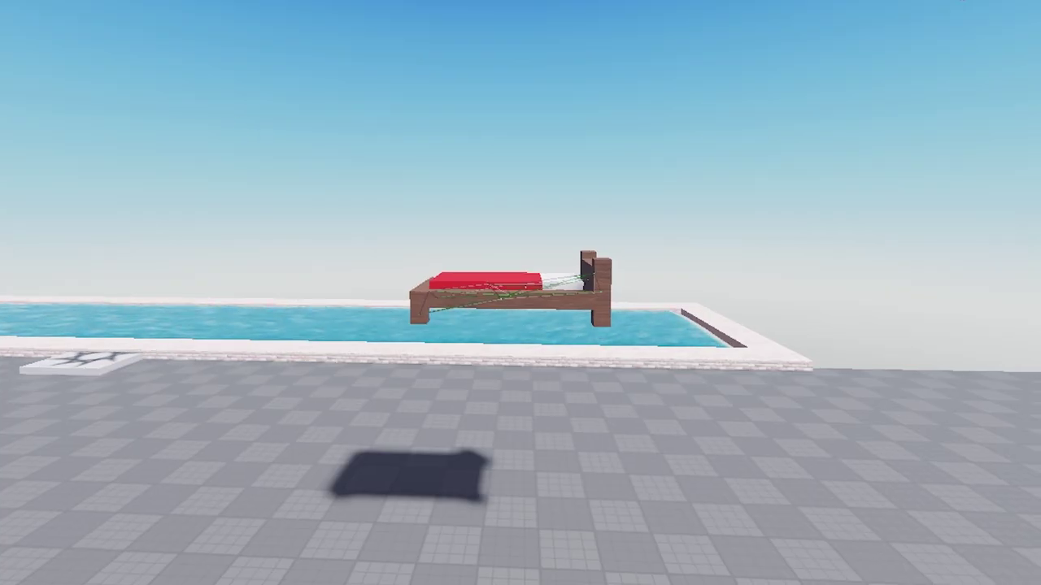
Step: Duplicate the Bett model, place the copy above the pool and rename it Boot
{"action": "mouse_move", "coordinate": [345, 213]}
{"action": "right_mouse_down"}
{"action": "mouse_move", "coordinate": [364, 239]}
{"action": "mouse_move", "coordinate": [345, 213]}
{"action": "right_mouse_up"}
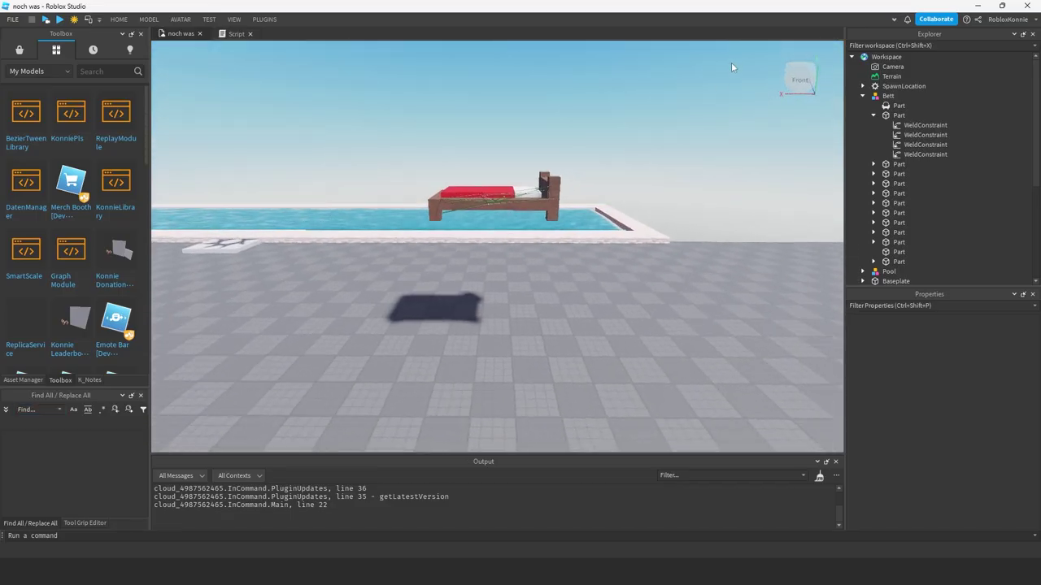
{"action": "right_click_drag", "start_coordinate": [649, 99], "coordinate": [648, 100]}
{"action": "left_click", "coordinate": [612, 231]}
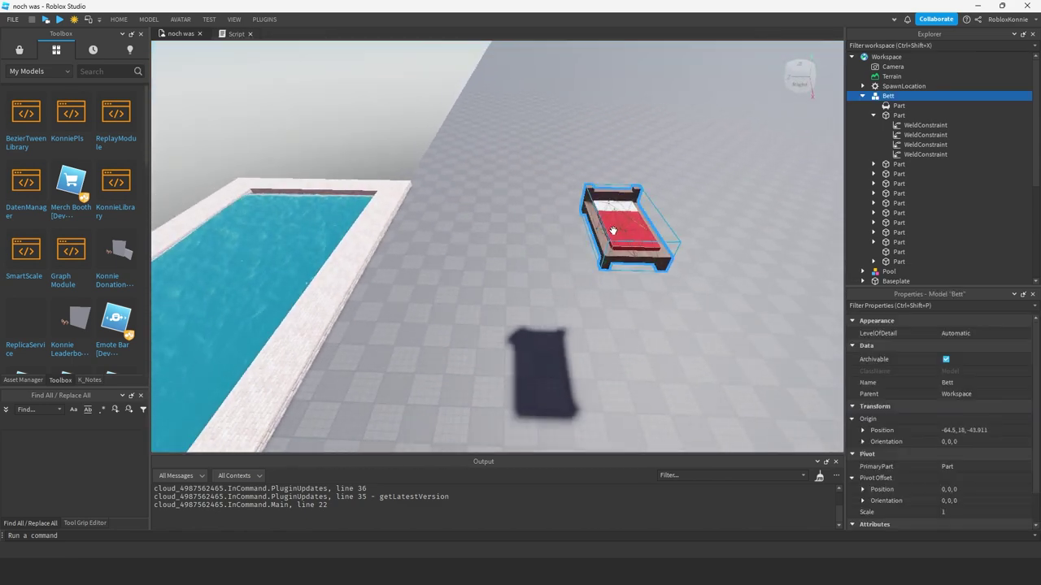
{"action": "left_click", "coordinate": [863, 96]}
{"action": "left_click_drag", "start_coordinate": [656, 230], "coordinate": [289, 224]}
{"action": "left_click_drag", "start_coordinate": [299, 163], "coordinate": [304, 179]}
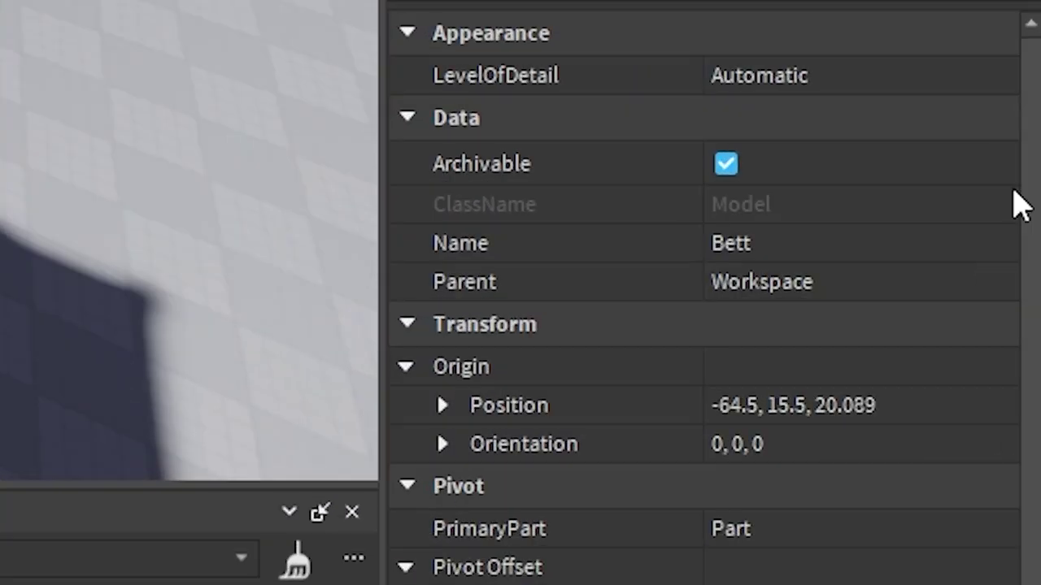
{"action": "left_click", "coordinate": [773, 242]}
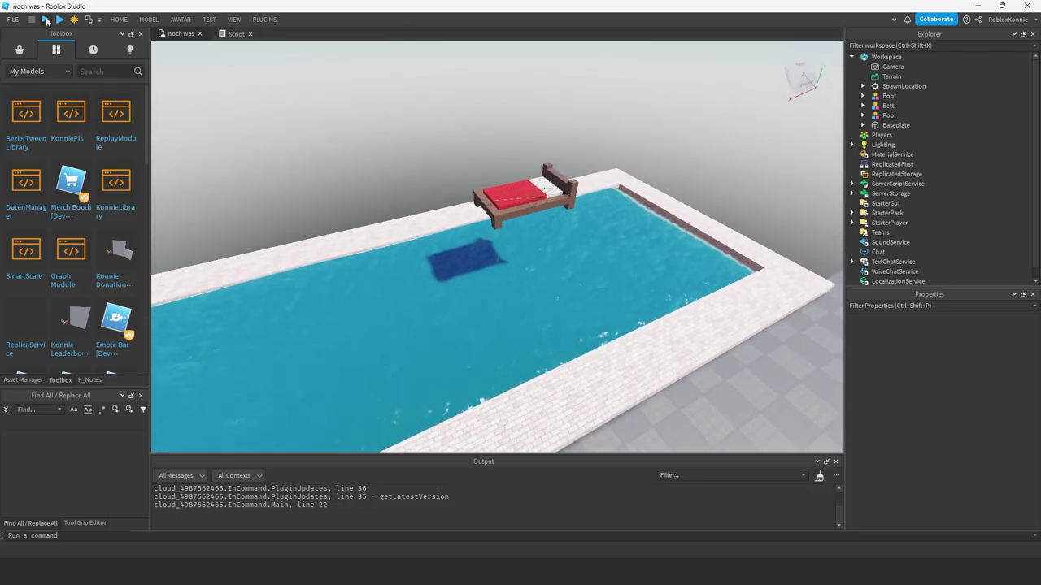
Step: Run the simulation and examine from several angles how the bed floats in the pool water
{"action": "left_click", "coordinate": [46, 19]}
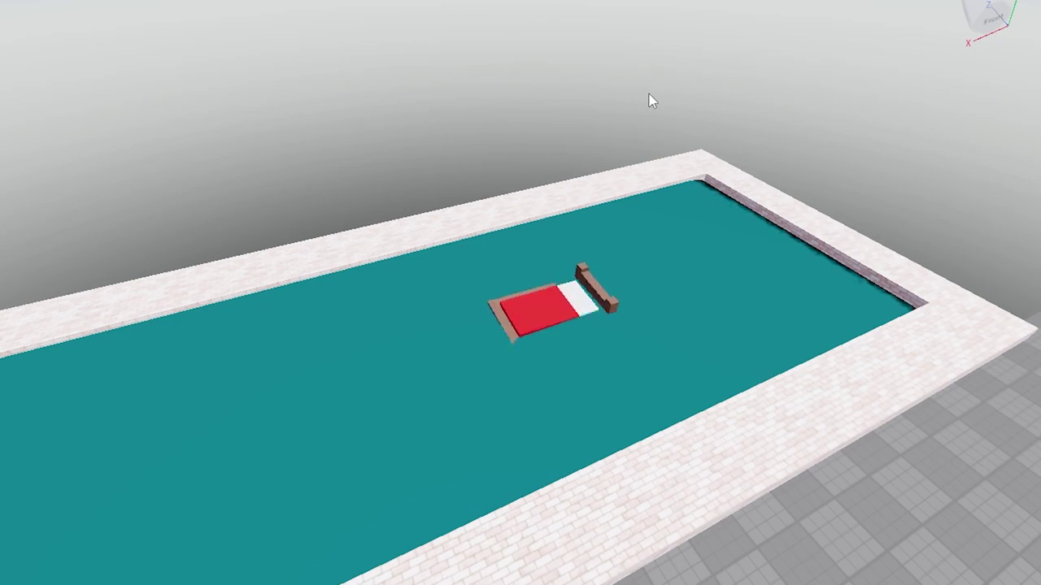
{"action": "scroll", "coordinate": [649, 101], "scroll_direction": "up", "scroll_amount": 5}
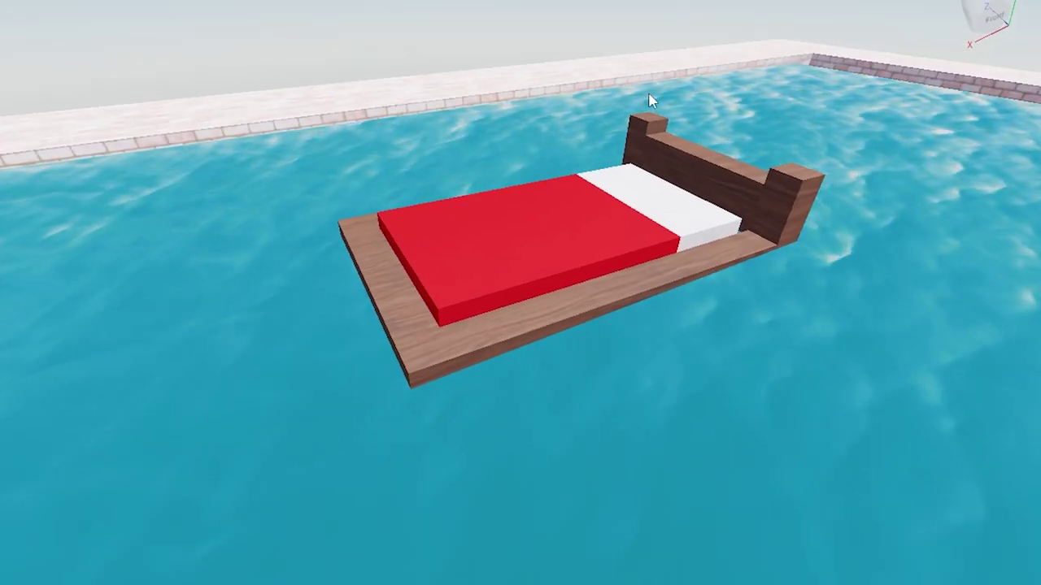
{"action": "key", "text": "d"}
{"action": "right_click_drag", "start_coordinate": [709, 163], "coordinate": [707, 167]}
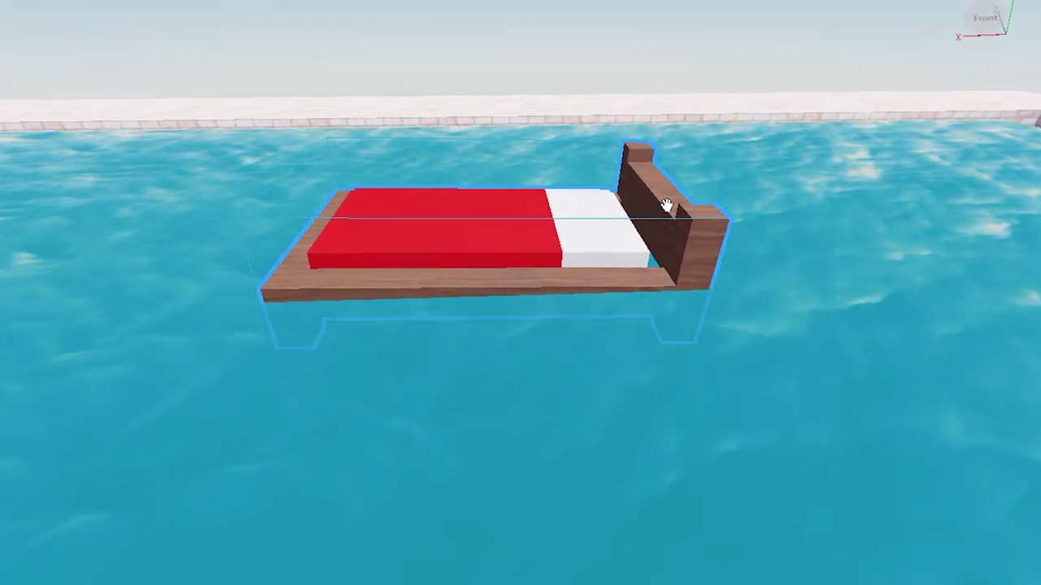
{"action": "right_click_drag", "start_coordinate": [706, 213], "coordinate": [703, 208]}
{"action": "key", "text": "d"}
{"action": "key", "text": "a"}
{"action": "key", "text": "w"}
{"action": "key", "text": "w"}
{"action": "key", "text": "a"}
{"action": "right_click_drag", "start_coordinate": [539, 219], "coordinate": [537, 222]}
{"action": "scroll", "coordinate": [537, 222], "scroll_direction": "down", "scroll_amount": 8}
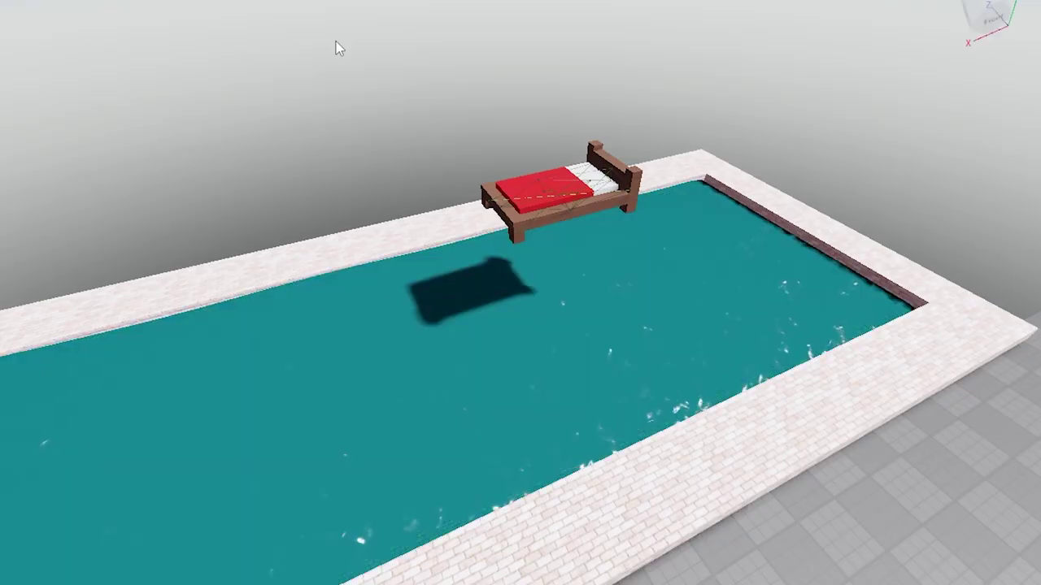
Step: Enable CustomPhysicalProperties on all parts of the Boot model and set their Density to 0.6
{"action": "scroll", "coordinate": [553, 192], "scroll_direction": "up", "scroll_amount": 4}
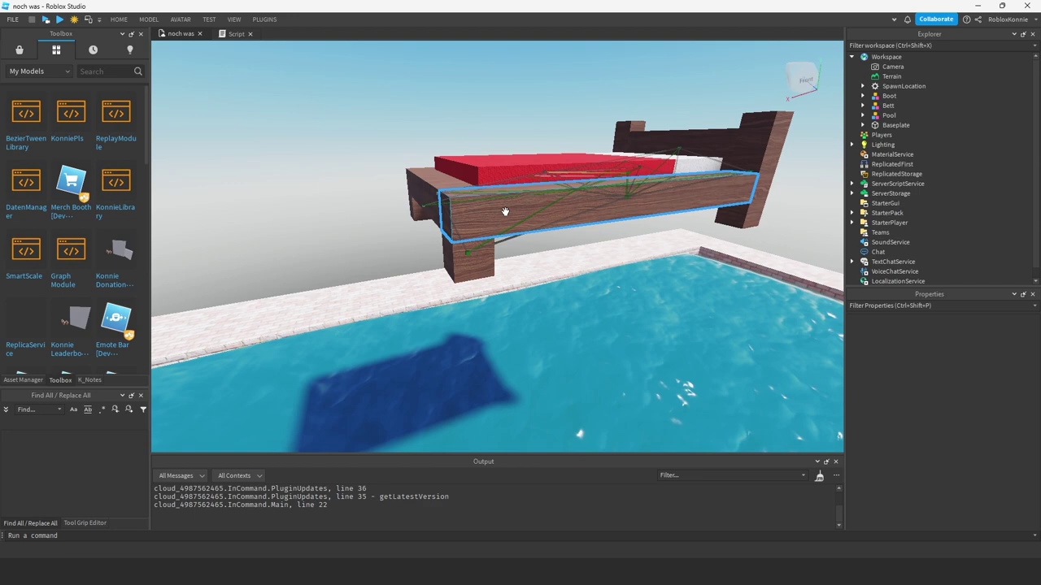
{"action": "right_click_drag", "start_coordinate": [505, 212], "coordinate": [509, 203]}
{"action": "scroll", "coordinate": [509, 203], "scroll_direction": "down", "scroll_amount": 3}
{"action": "left_click", "coordinate": [466, 190]}
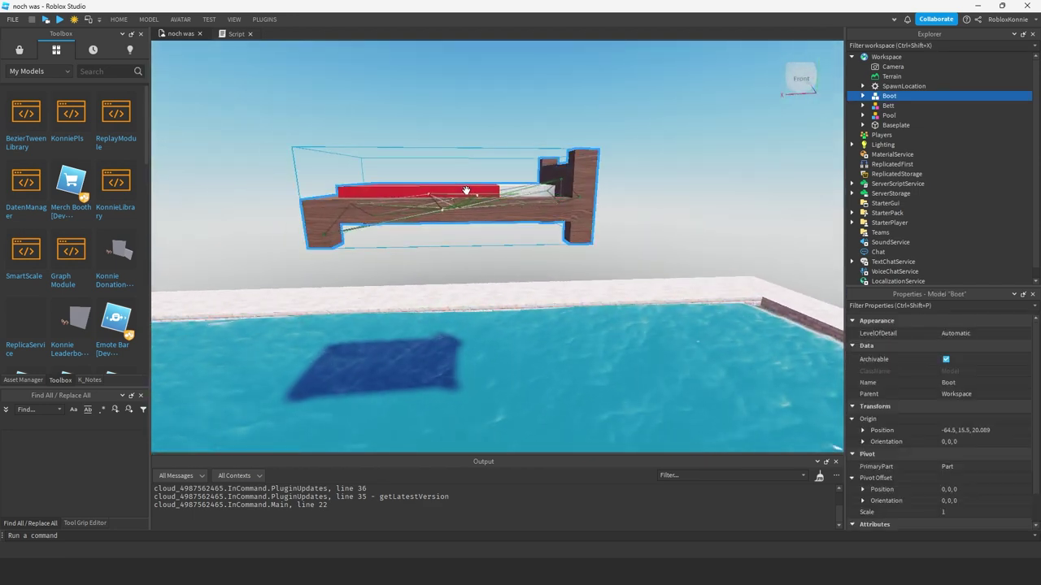
{"action": "scroll", "coordinate": [474, 202], "scroll_direction": "up", "scroll_amount": 3}
{"action": "scroll", "coordinate": [477, 205], "scroll_direction": "down", "scroll_amount": 3}
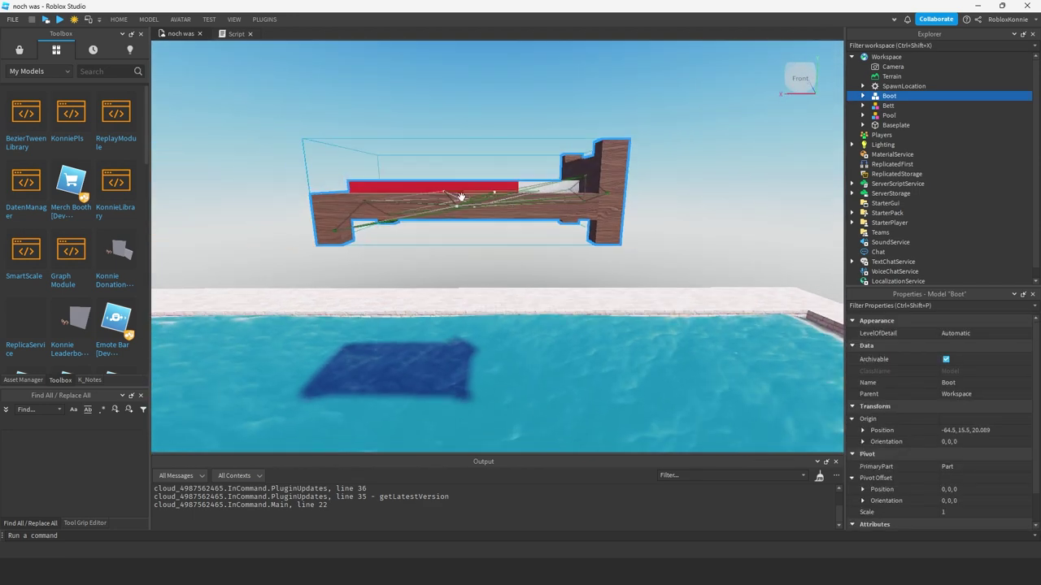
{"action": "left_click", "coordinate": [898, 107]}
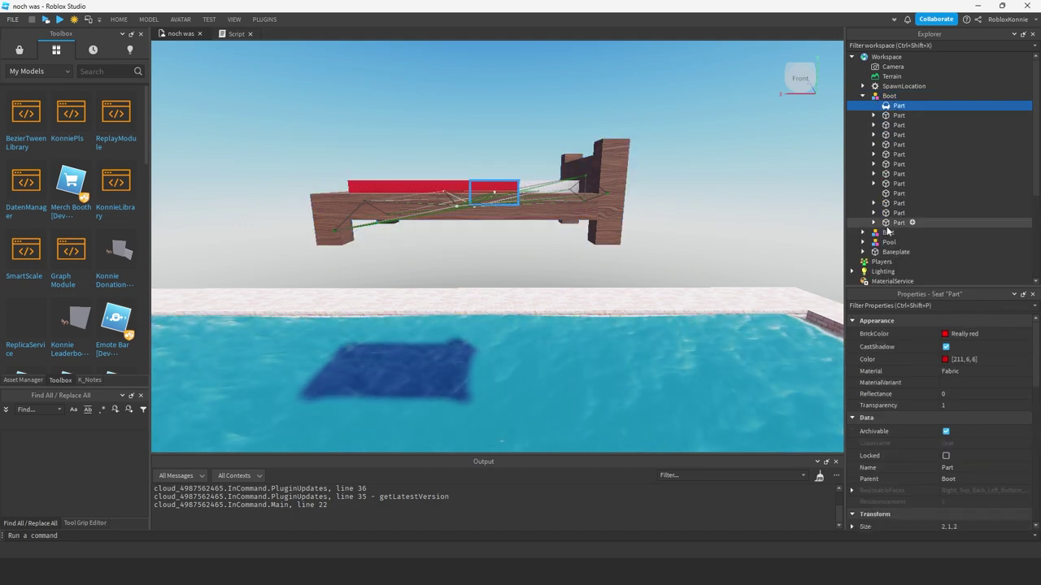
{"action": "left_click", "coordinate": [893, 223], "text": "shift"}
{"action": "scroll", "coordinate": [905, 392], "scroll_direction": "down", "scroll_amount": 5}
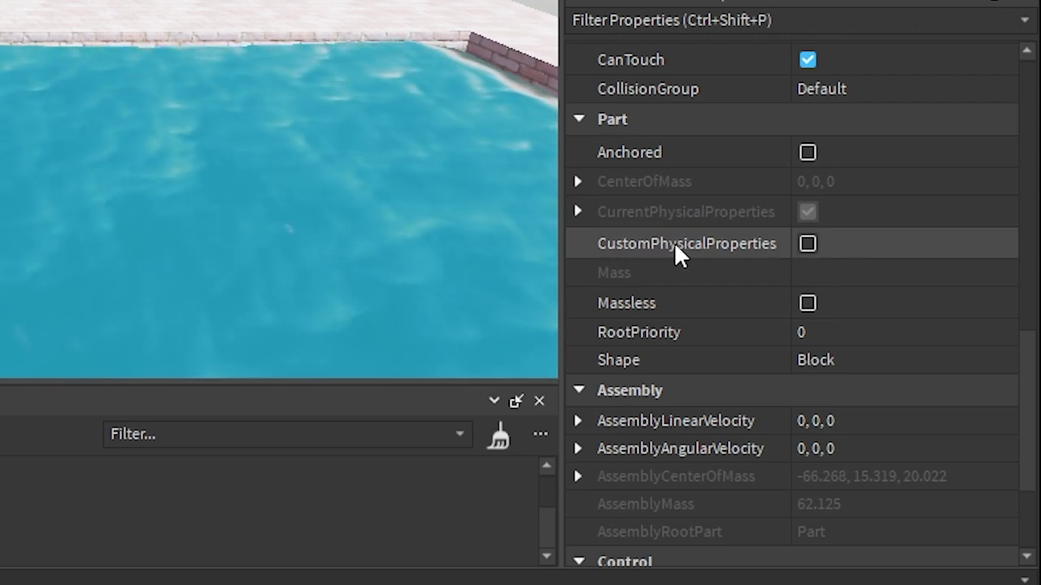
{"action": "left_click", "coordinate": [805, 242]}
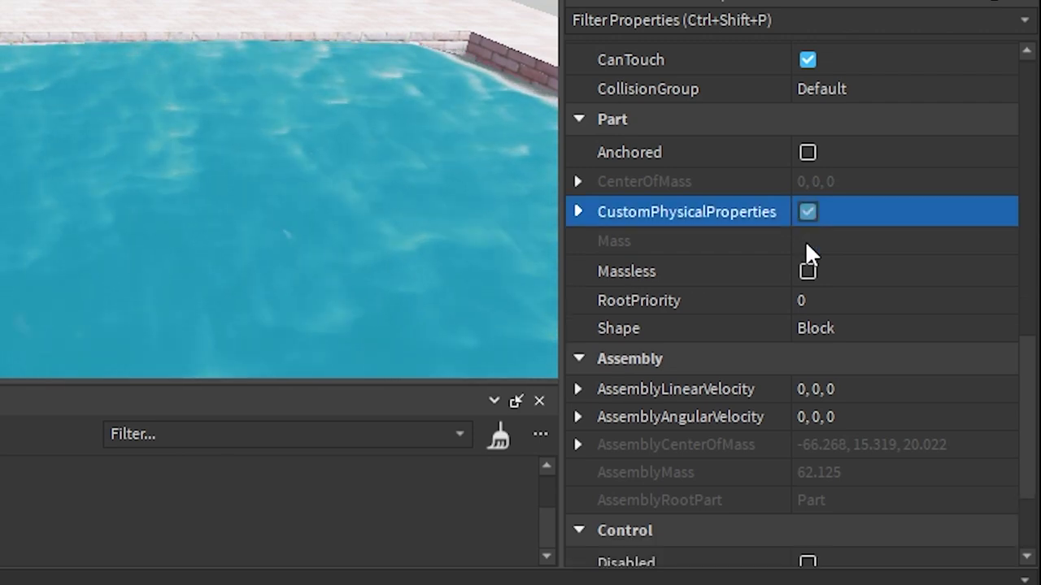
{"action": "left_click", "coordinate": [576, 212]}
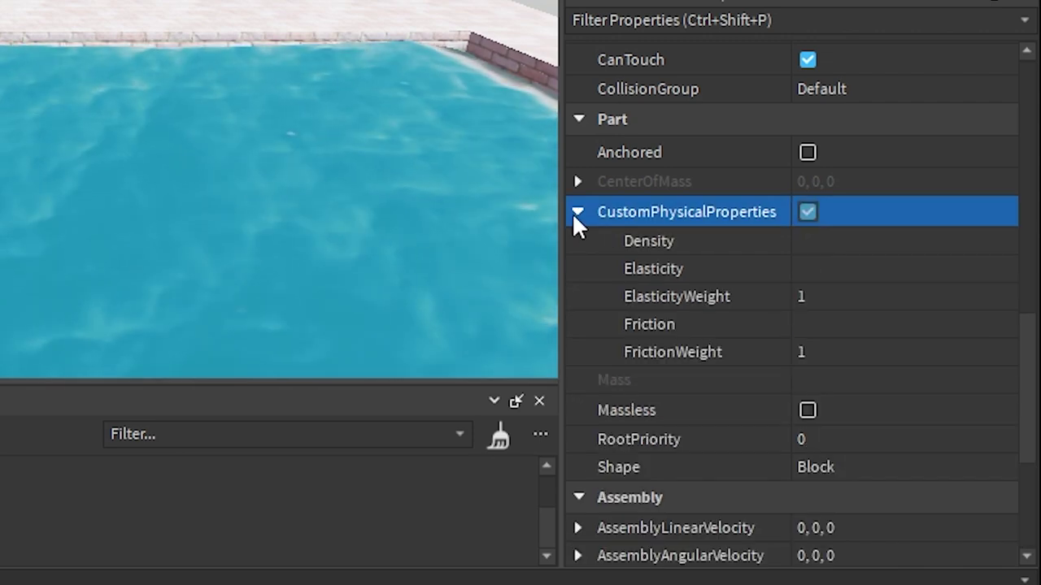
{"action": "left_click", "coordinate": [821, 241]}
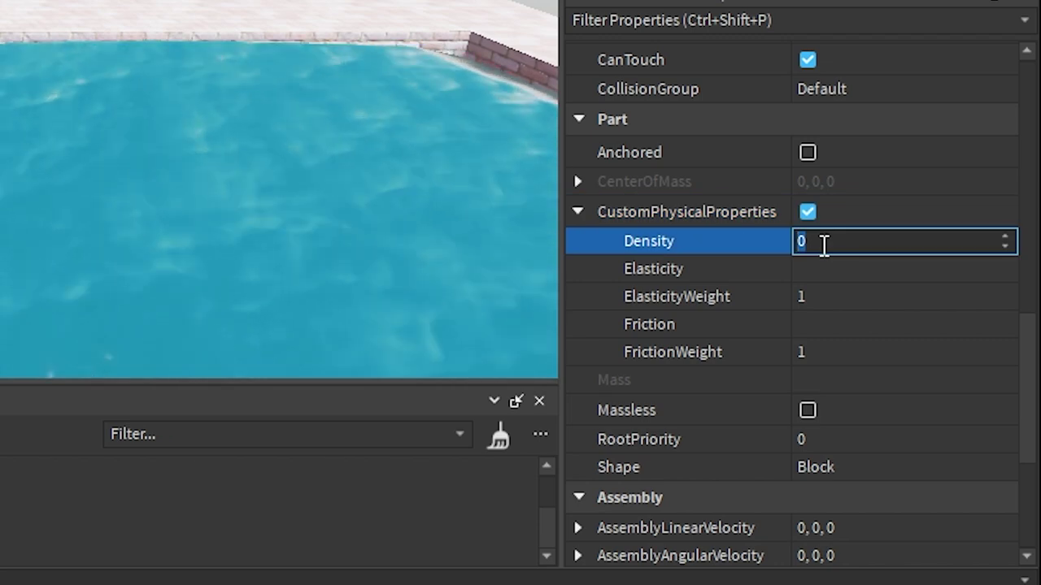
{"action": "type", "text": "."}
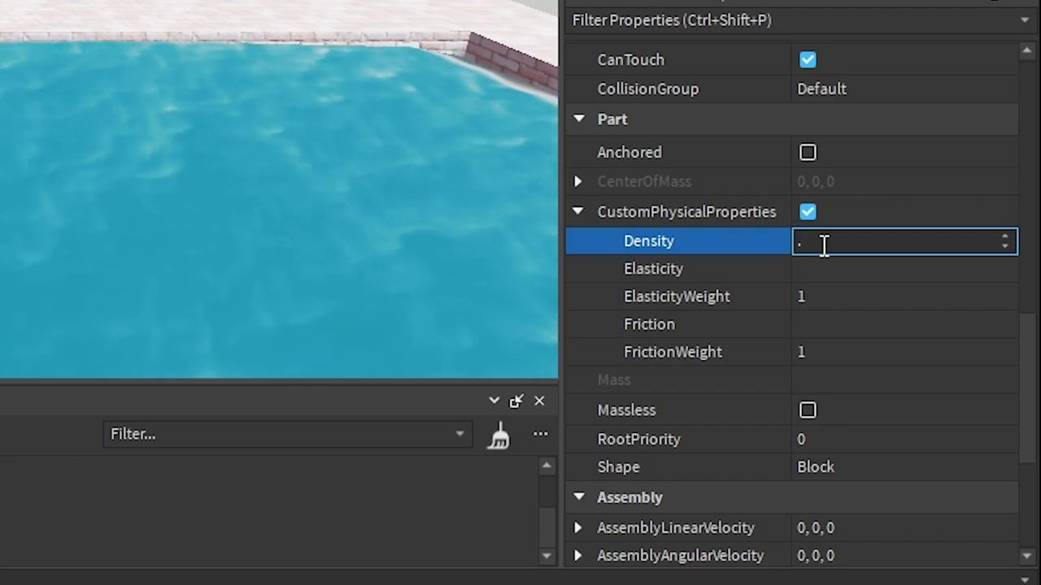
{"action": "key", "text": "Return"}
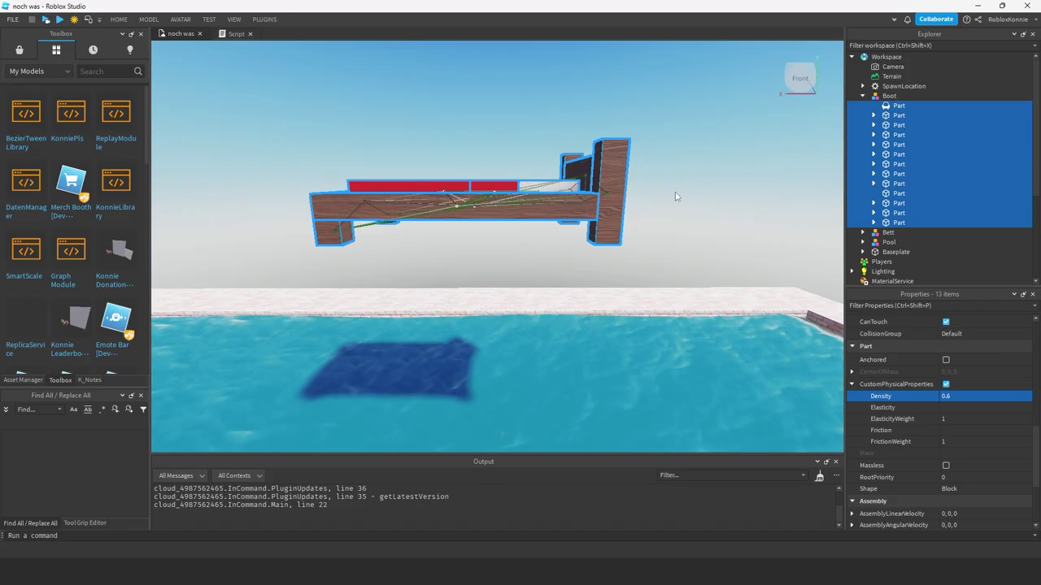
{"action": "left_click", "coordinate": [673, 197]}
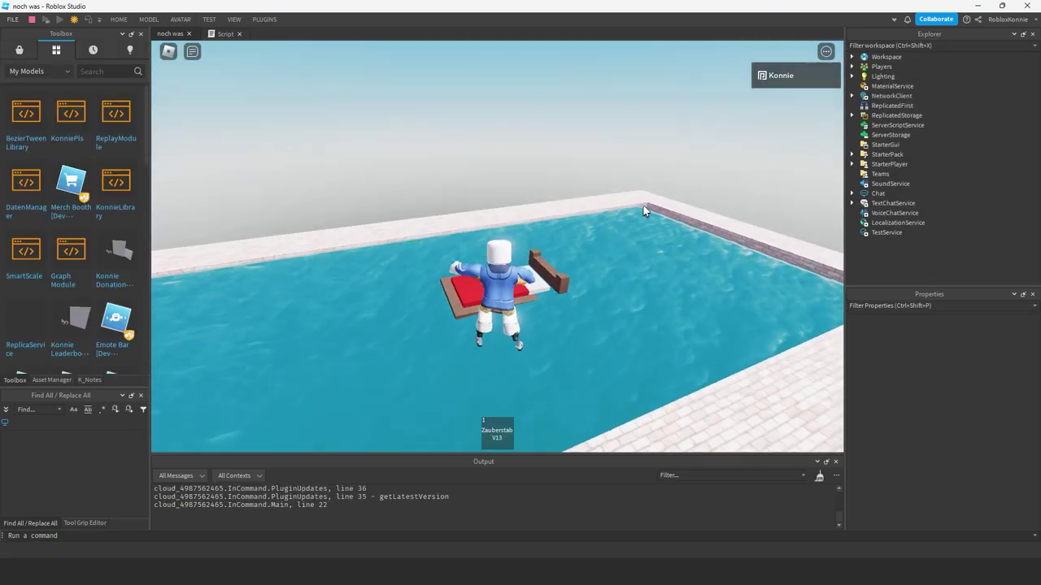
Step: Playtest the floating bed by walking and jumping on it with the character and check its stability from above and underwater
{"action": "key", "text": "w"}
{"action": "key", "text": "space"}
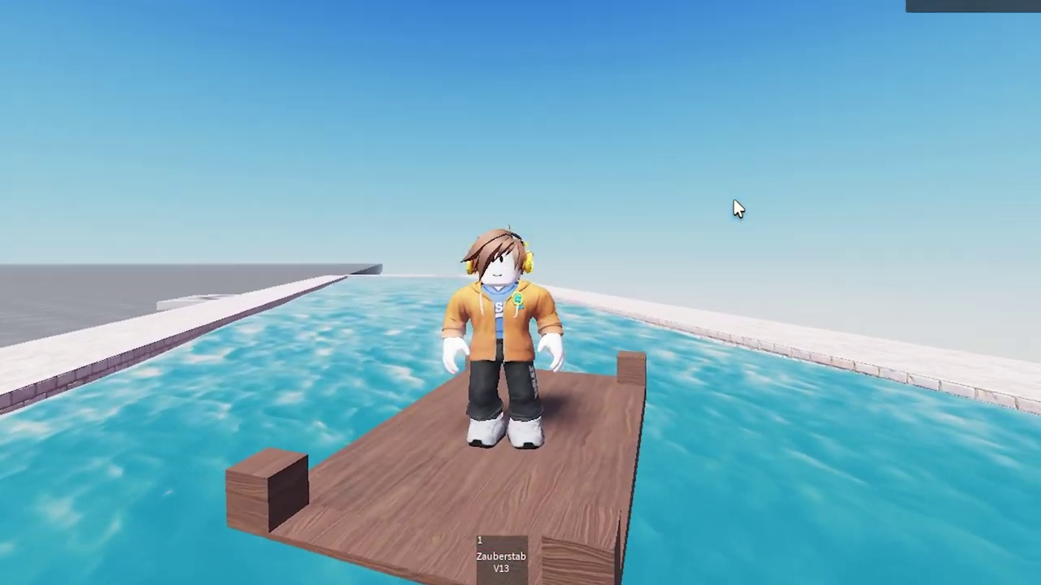
{"action": "key", "text": "w"}
{"action": "right_click_drag", "start_coordinate": [733, 201], "coordinate": [733, 199]}
{"action": "key", "text": "space"}
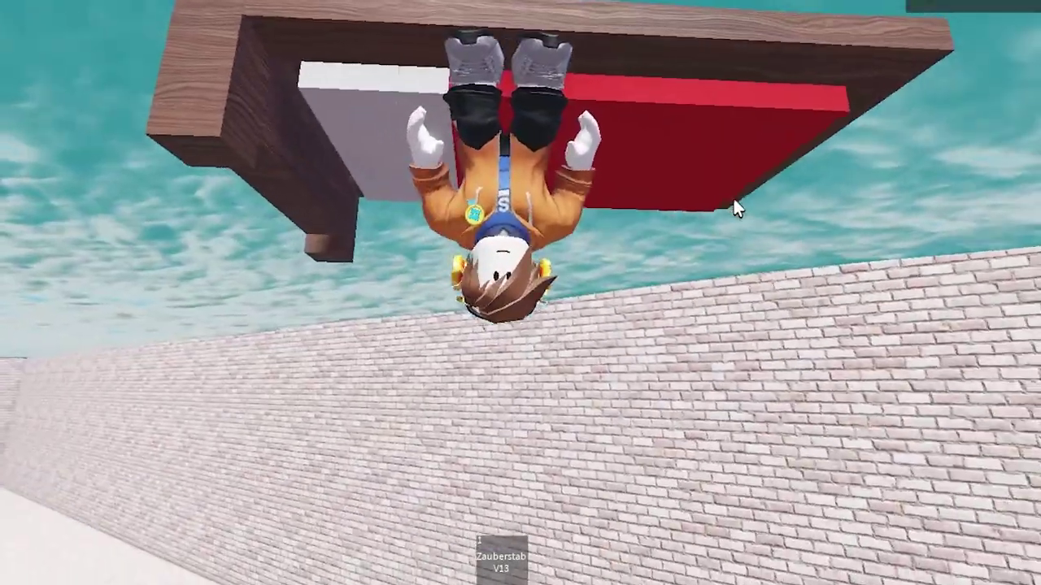
{"action": "right_click_drag", "start_coordinate": [734, 200], "coordinate": [716, 200]}
{"action": "scroll", "coordinate": [733, 200], "scroll_direction": "down", "scroll_amount": 2}
{"action": "scroll", "coordinate": [733, 200], "scroll_direction": "up", "scroll_amount": 2}
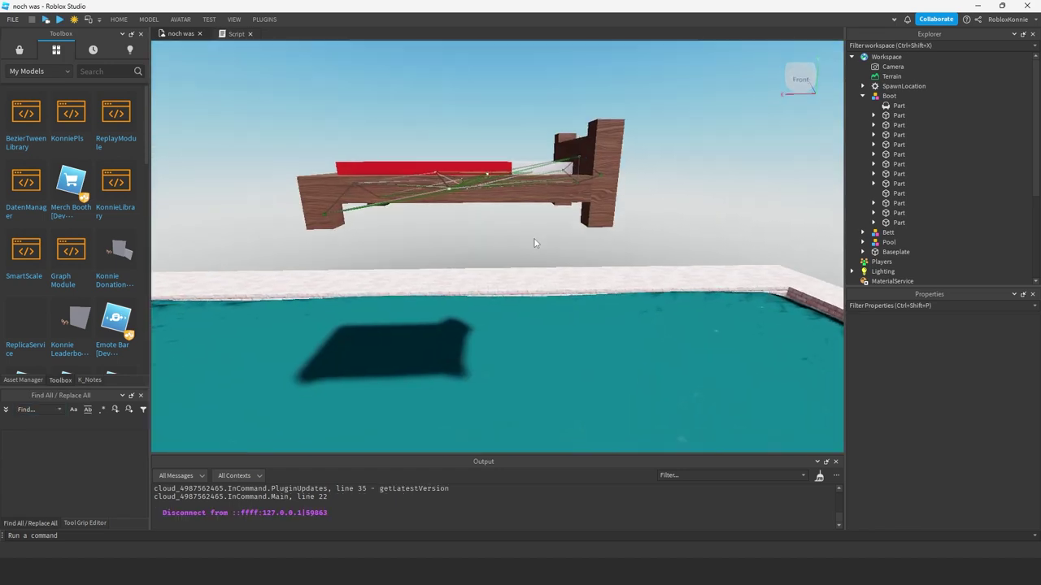
Step: Set the Density of the two foot-end legs of the Boot model to 1.4
{"action": "scroll", "coordinate": [534, 242], "scroll_direction": "down", "scroll_amount": 3}
{"action": "scroll", "coordinate": [534, 242], "scroll_direction": "up", "scroll_amount": 3}
{"action": "scroll", "coordinate": [534, 242], "scroll_direction": "up", "scroll_amount": 2}
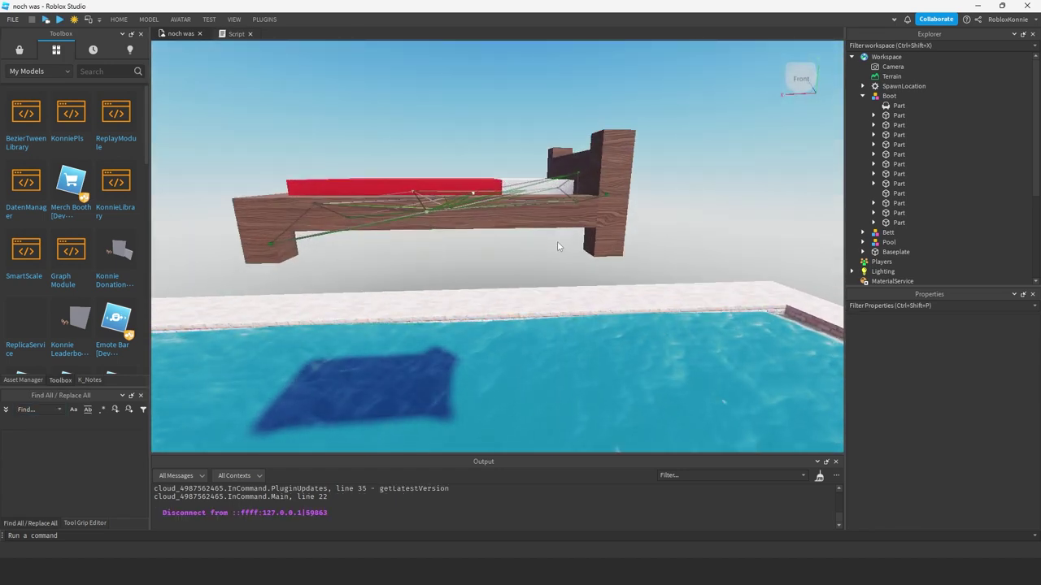
{"action": "scroll", "coordinate": [451, 236], "scroll_direction": "up", "scroll_amount": 3}
{"action": "left_click", "coordinate": [395, 279], "text": "alt"}
{"action": "right_click_drag", "start_coordinate": [395, 279], "coordinate": [390, 288]}
{"action": "scroll", "coordinate": [512, 255], "scroll_direction": "up", "scroll_amount": 2}
{"action": "left_click", "coordinate": [512, 261], "text": "ctrl+alt"}
{"action": "right_click_drag", "start_coordinate": [511, 261], "coordinate": [513, 266]}
{"action": "scroll", "coordinate": [512, 266], "scroll_direction": "down", "scroll_amount": 3}
{"action": "scroll", "coordinate": [512, 266], "scroll_direction": "up", "scroll_amount": 1}
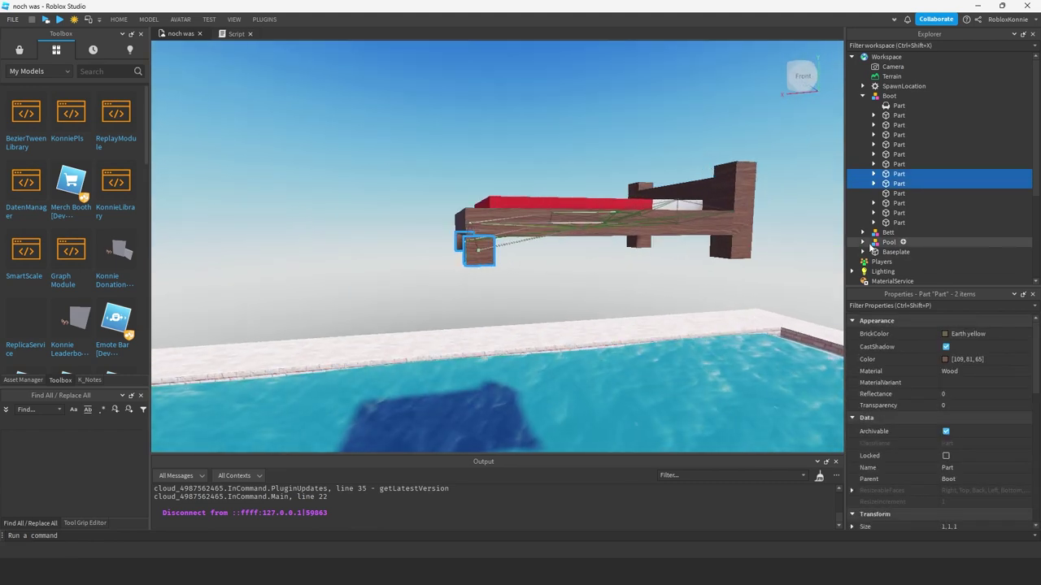
{"action": "scroll", "coordinate": [863, 398], "scroll_direction": "down", "scroll_amount": 6}
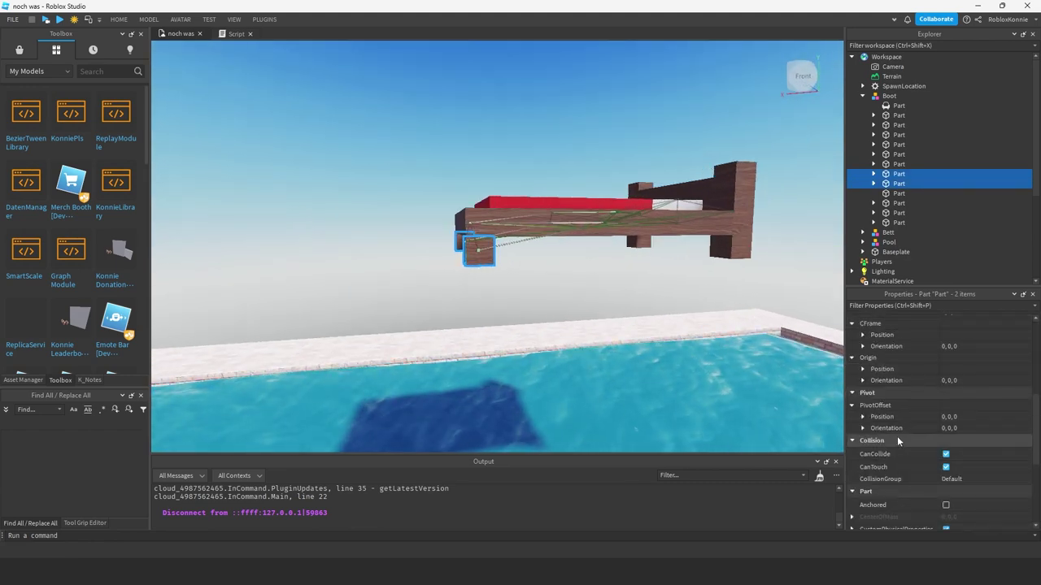
{"action": "scroll", "coordinate": [885, 438], "scroll_direction": "down", "scroll_amount": 3}
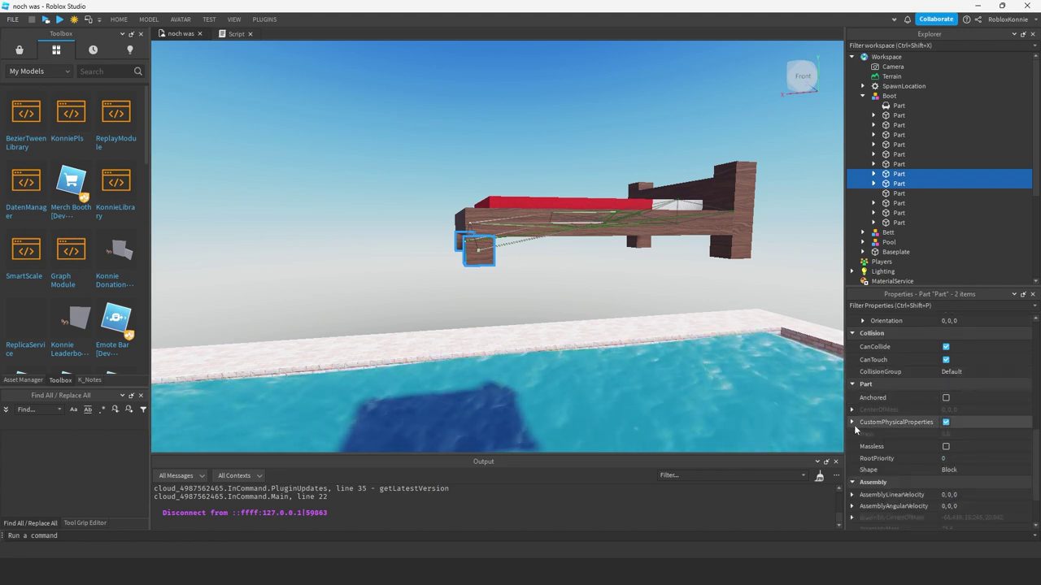
{"action": "left_click", "coordinate": [853, 422]}
{"action": "left_click", "coordinate": [960, 373]}
{"action": "type", "text": "1.4"}
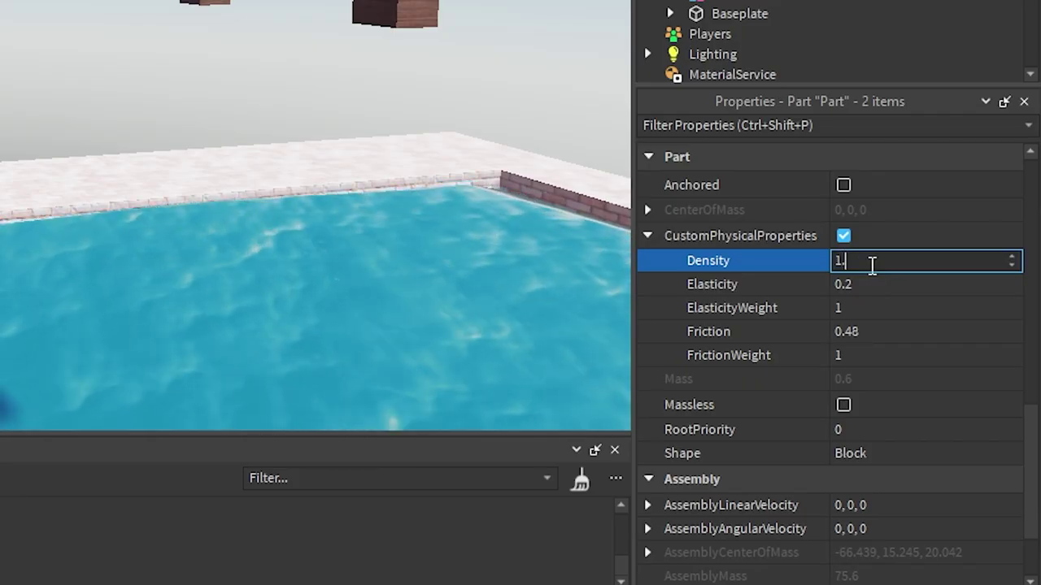
{"action": "key", "text": "Return"}
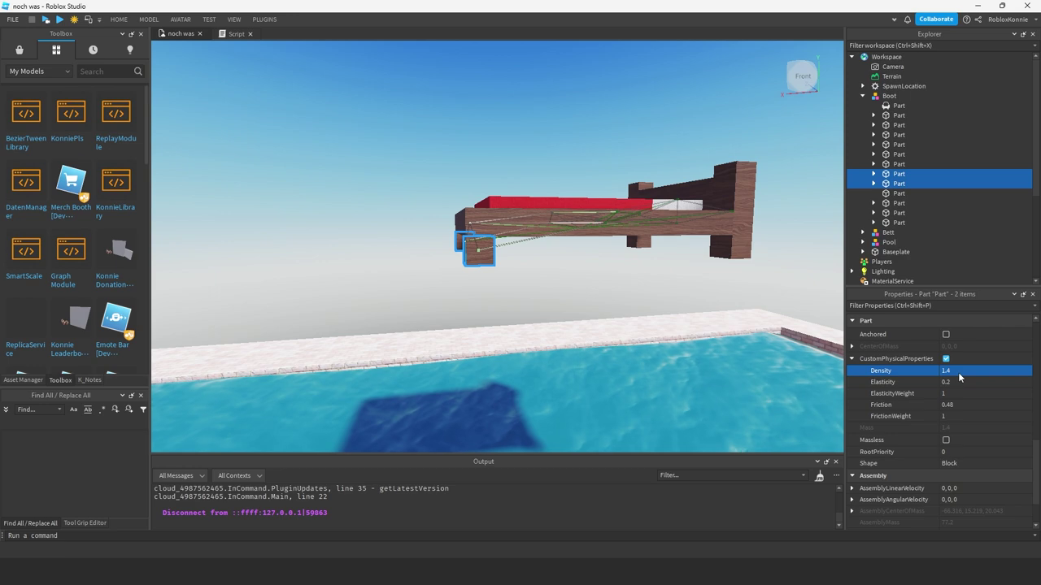
Step: Set the Density of the red blanket, white pillow and headboard panel of the Boot model to 0.3
{"action": "scroll", "coordinate": [484, 235], "scroll_direction": "up", "scroll_amount": 5}
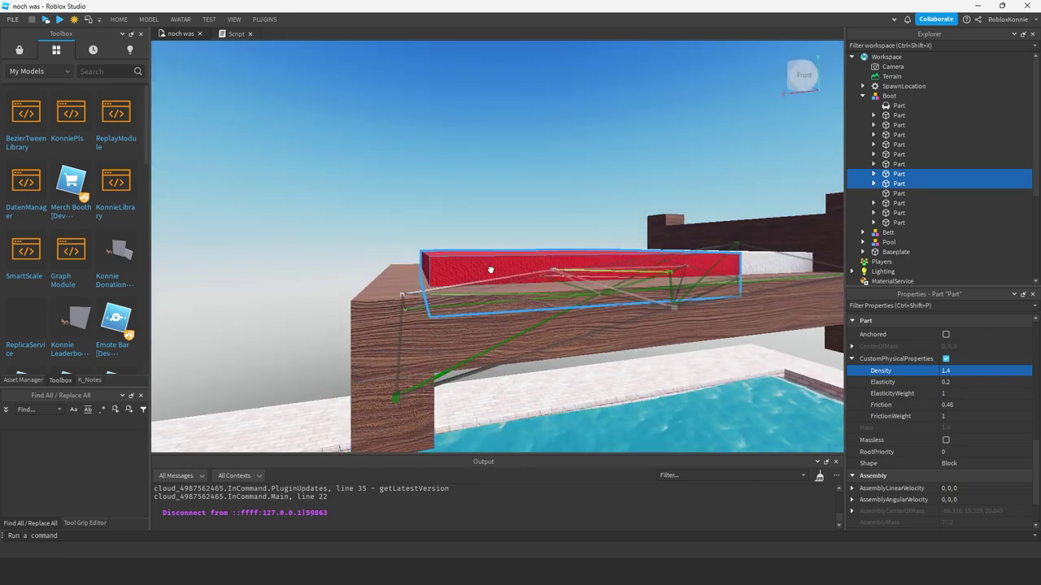
{"action": "left_click", "coordinate": [490, 270]}
{"action": "key", "text": "w"}
{"action": "key", "text": "d"}
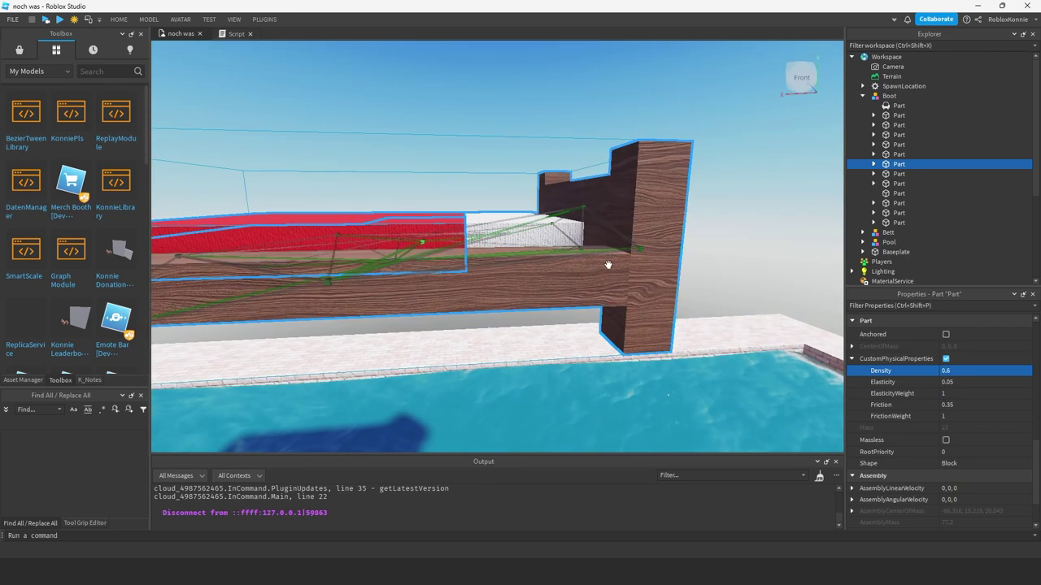
{"action": "left_click", "coordinate": [528, 236], "text": "ctrl"}
{"action": "left_click", "coordinate": [954, 369]}
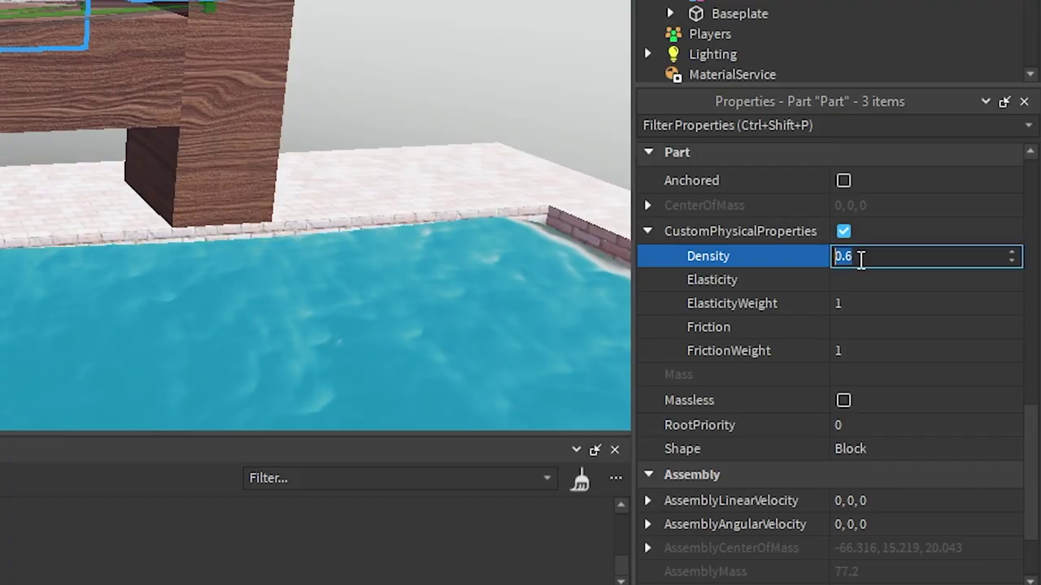
{"action": "type", "text": "0.2"}
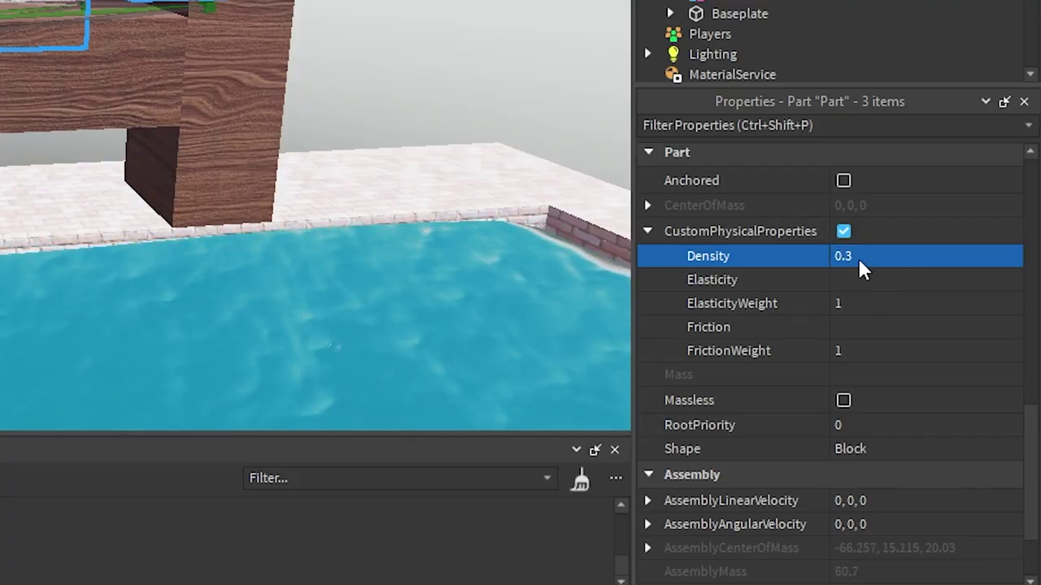
{"action": "key", "text": "Return"}
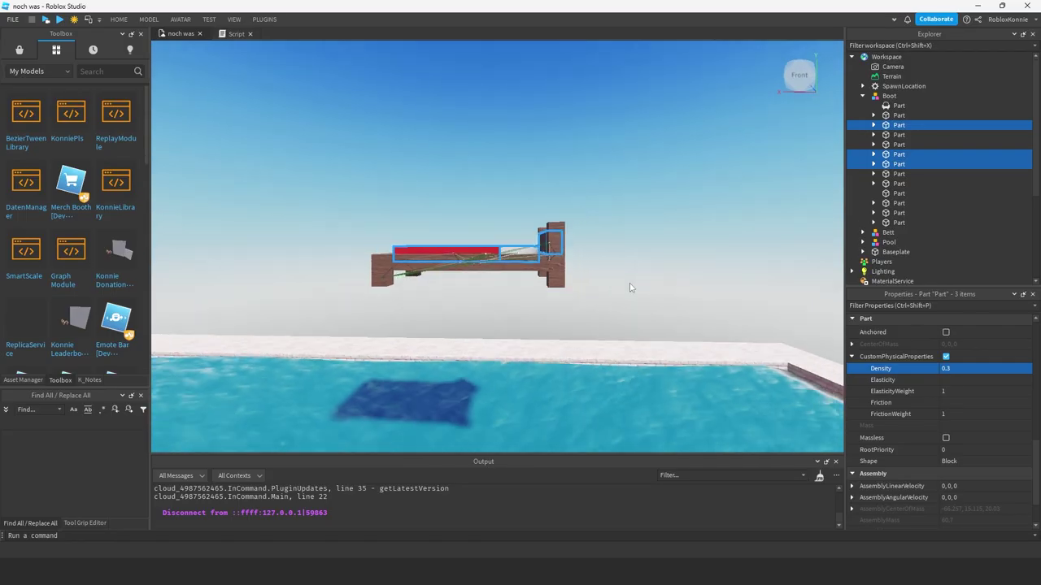
{"action": "left_click", "coordinate": [646, 258]}
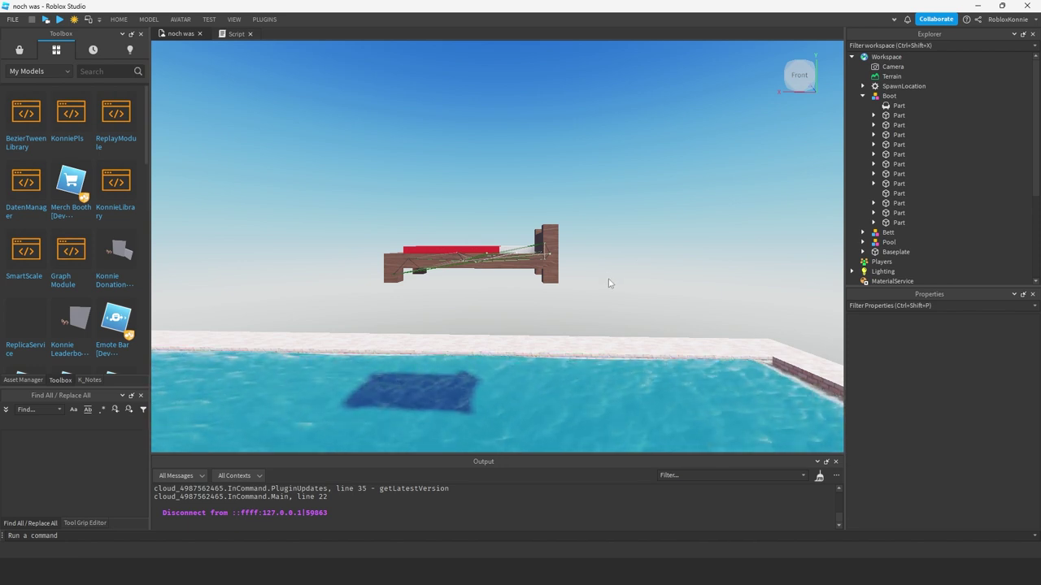
{"action": "right_click_drag", "start_coordinate": [606, 283], "coordinate": [605, 199]}
{"action": "right_click_drag", "start_coordinate": [282, 142], "coordinate": [397, 287]}
{"action": "key", "text": "s"}
{"action": "key", "text": "s"}
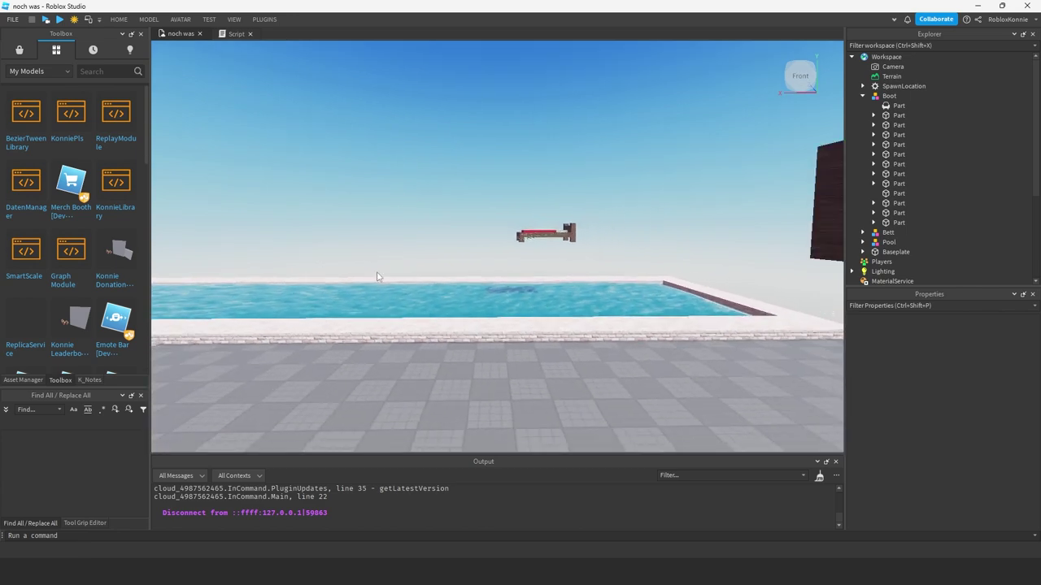
Step: Examine the Boot bed model above the pool up close and inspect the weld constraint on its red blanket
{"action": "key", "text": "a"}
{"action": "key", "text": "w"}
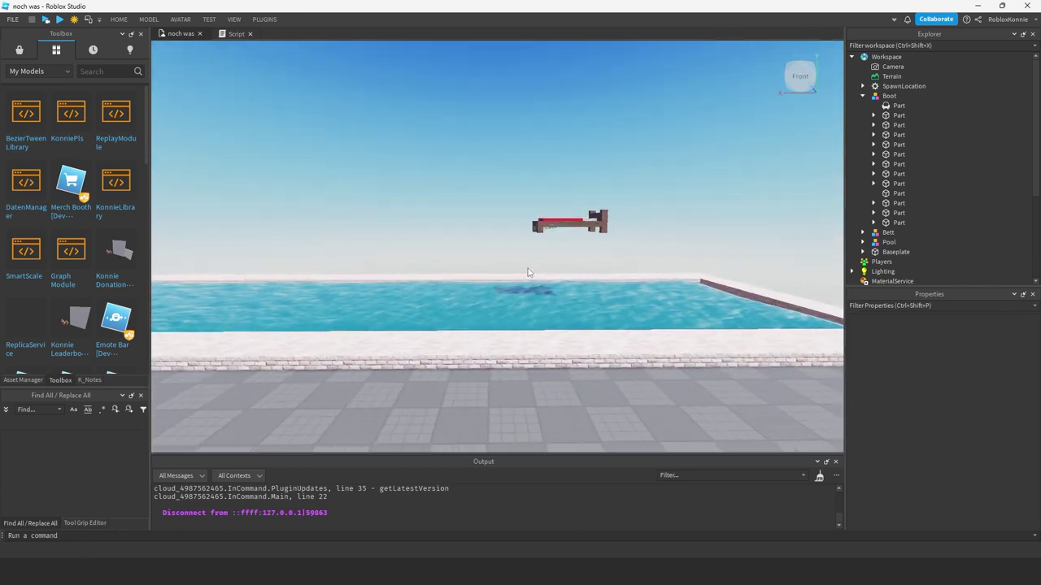
{"action": "key", "text": "w"}
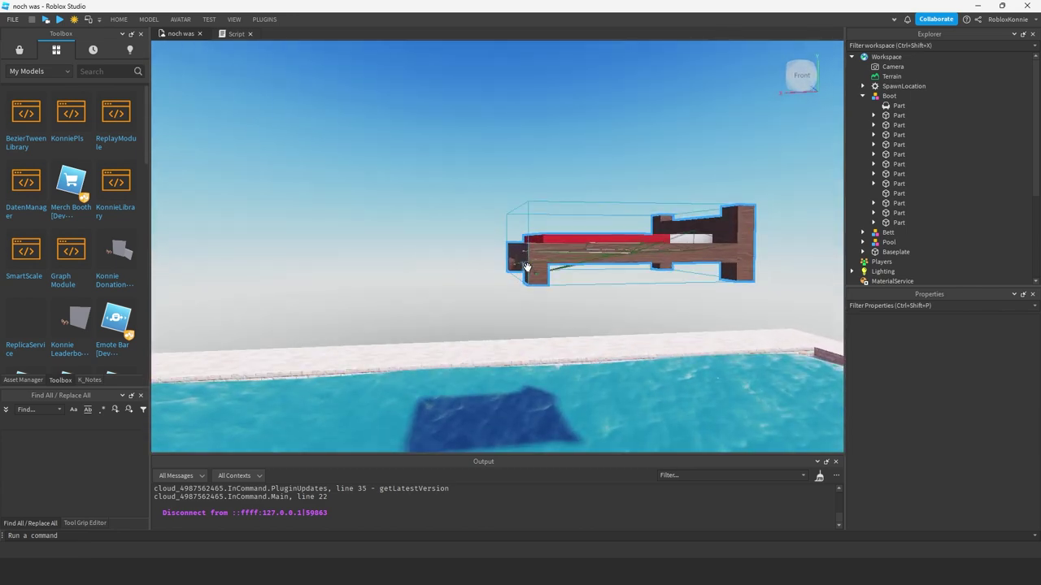
{"action": "key", "text": "s"}
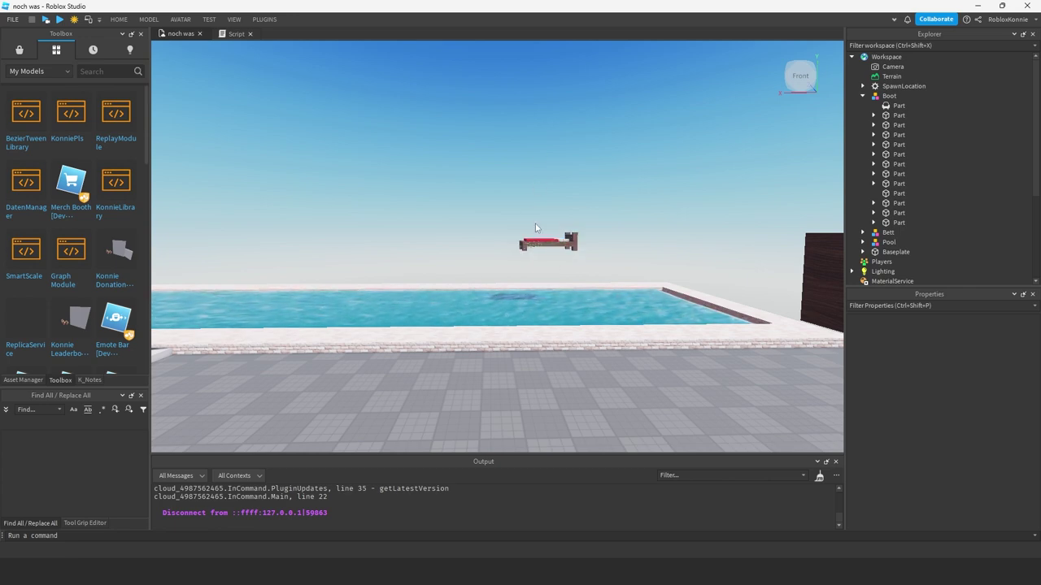
{"action": "scroll", "coordinate": [510, 202], "scroll_direction": "up", "scroll_amount": 10}
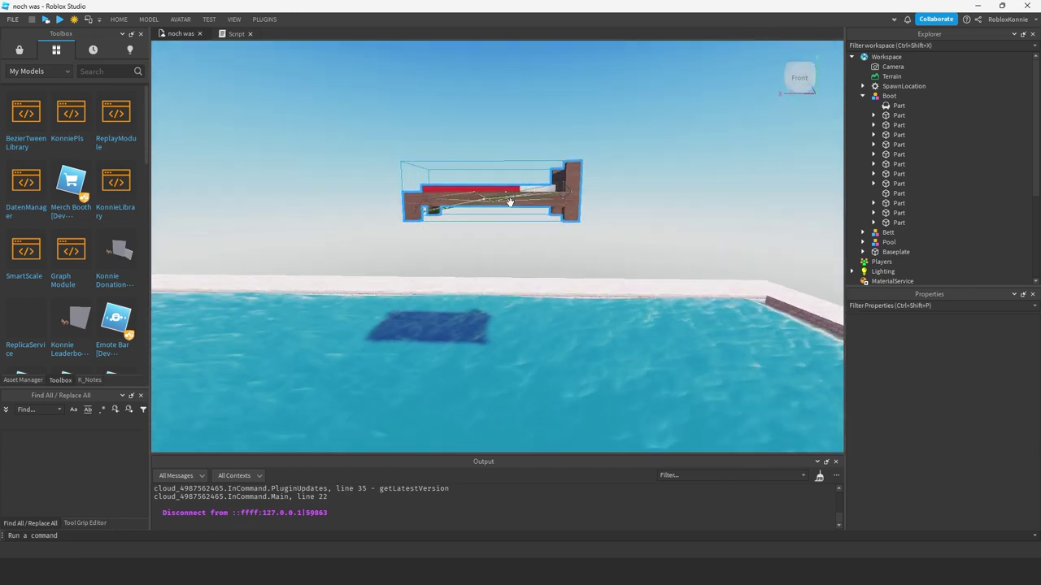
{"action": "right_click_drag", "start_coordinate": [510, 203], "coordinate": [502, 316]}
{"action": "scroll", "coordinate": [511, 206], "scroll_direction": "up", "scroll_amount": 5}
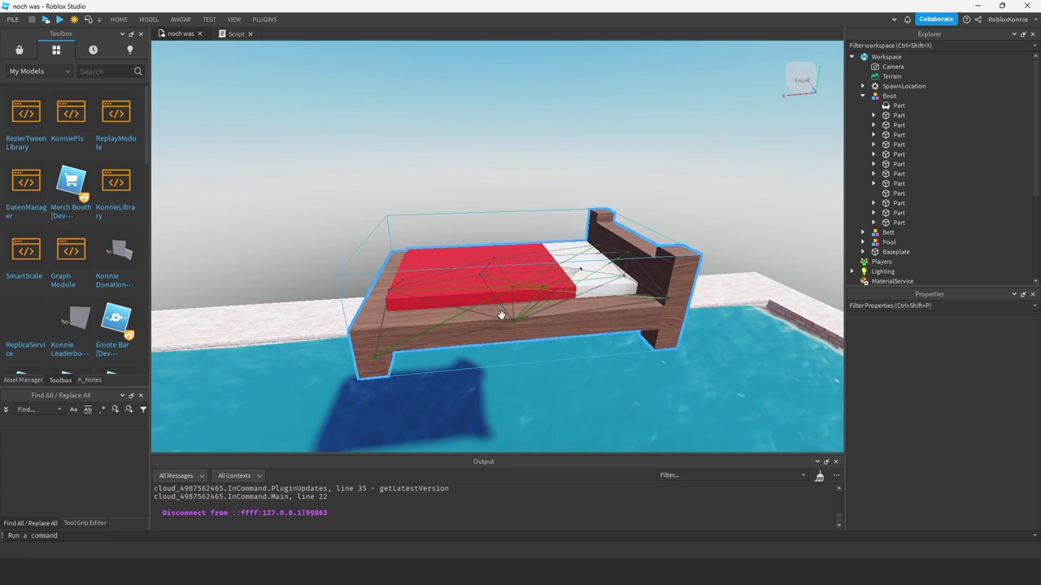
{"action": "left_click", "coordinate": [537, 286]}
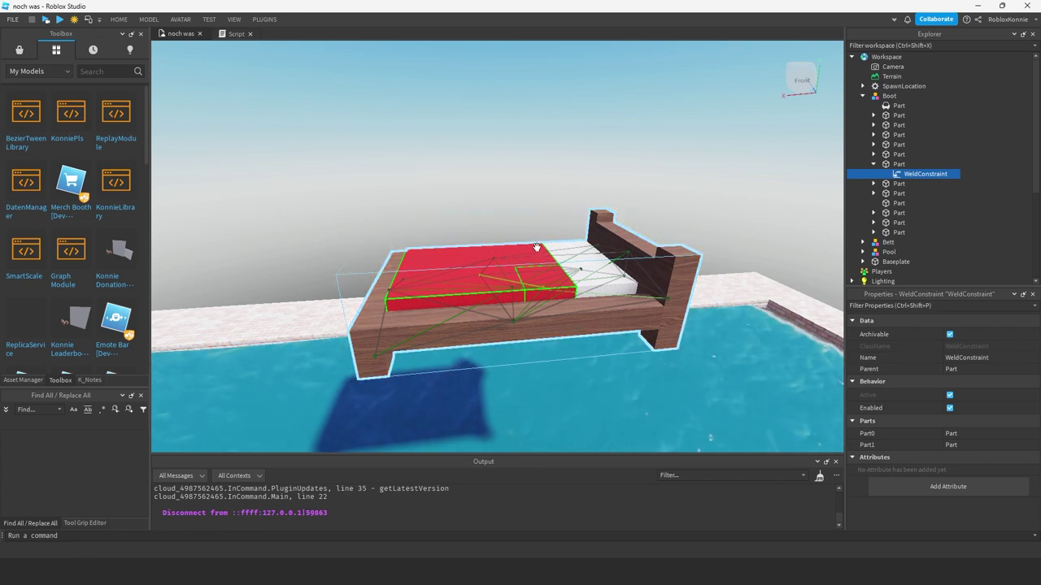
{"action": "left_click", "coordinate": [537, 246]}
{"action": "scroll", "coordinate": [498, 244], "scroll_direction": "down", "scroll_amount": 5}
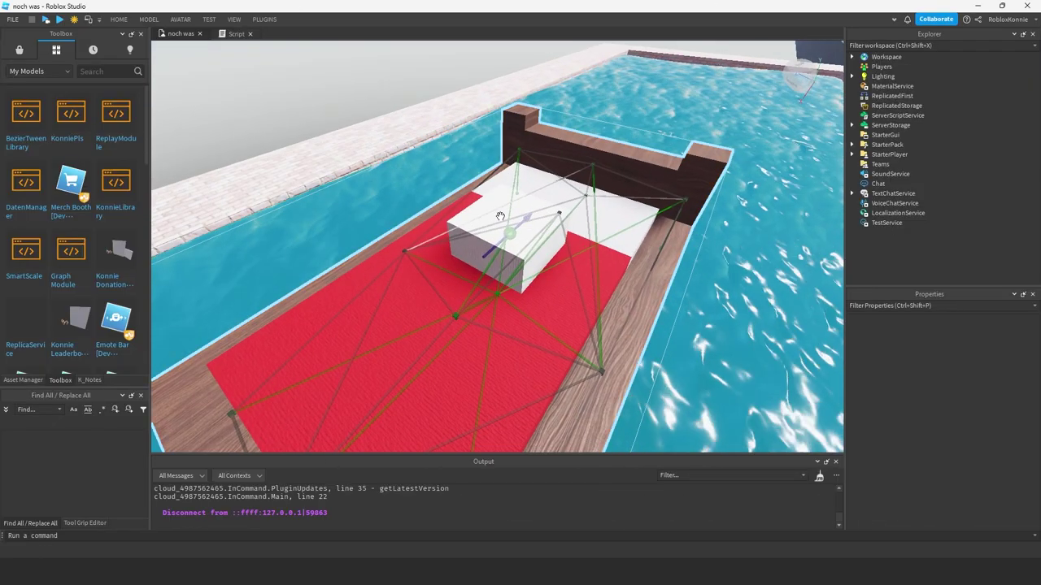
Step: Inspect the vehicle seat block on the bed and expand its CustomPhysicalProperties to view the Density setting
{"action": "scroll", "coordinate": [502, 209], "scroll_direction": "up", "scroll_amount": 5}
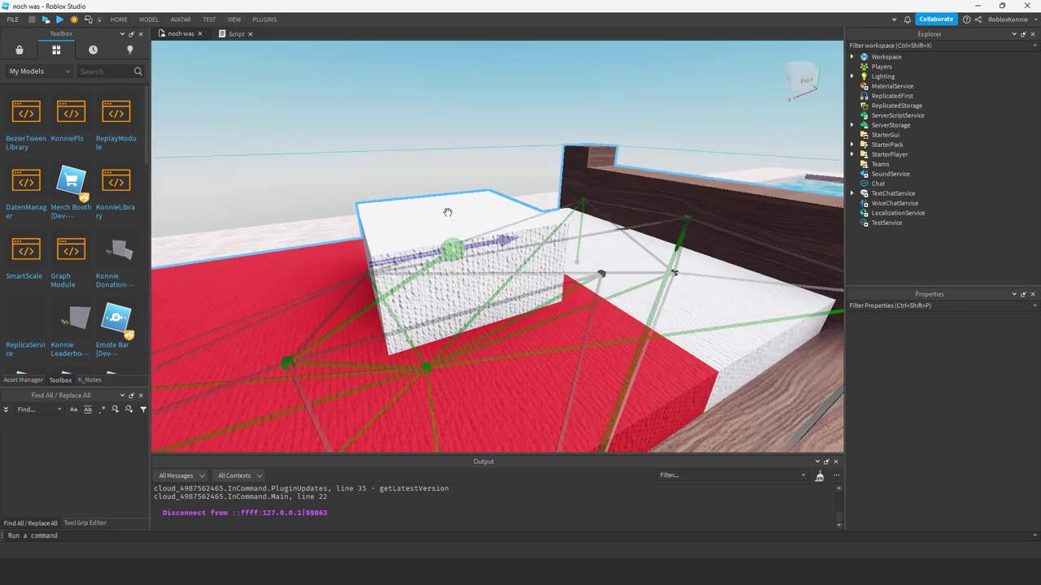
{"action": "left_click", "coordinate": [455, 244]}
{"action": "scroll", "coordinate": [943, 408], "scroll_direction": "down", "scroll_amount": 6}
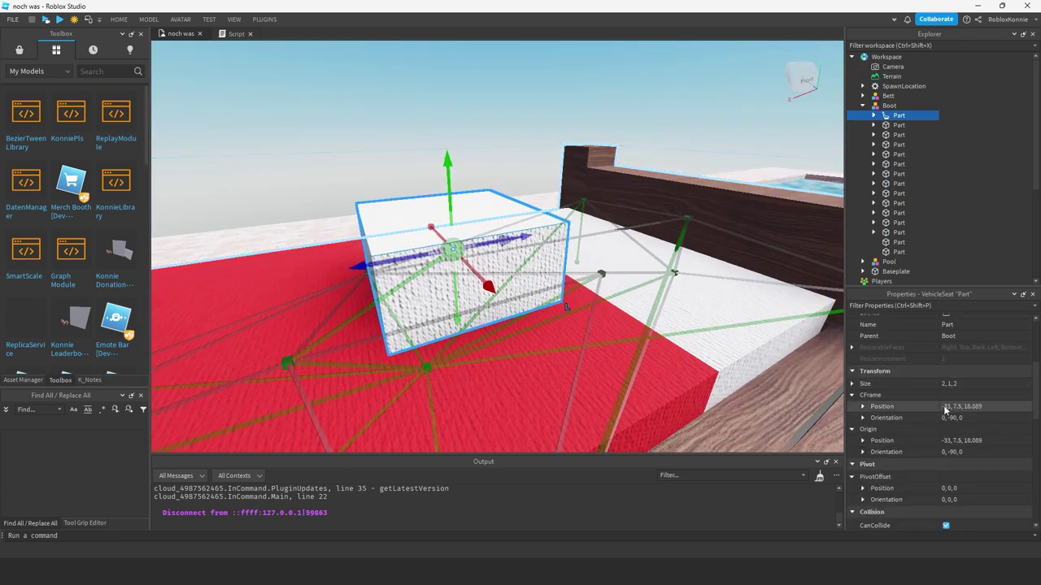
{"action": "scroll", "coordinate": [941, 398], "scroll_direction": "down", "scroll_amount": 2}
{"action": "left_click", "coordinate": [854, 388]}
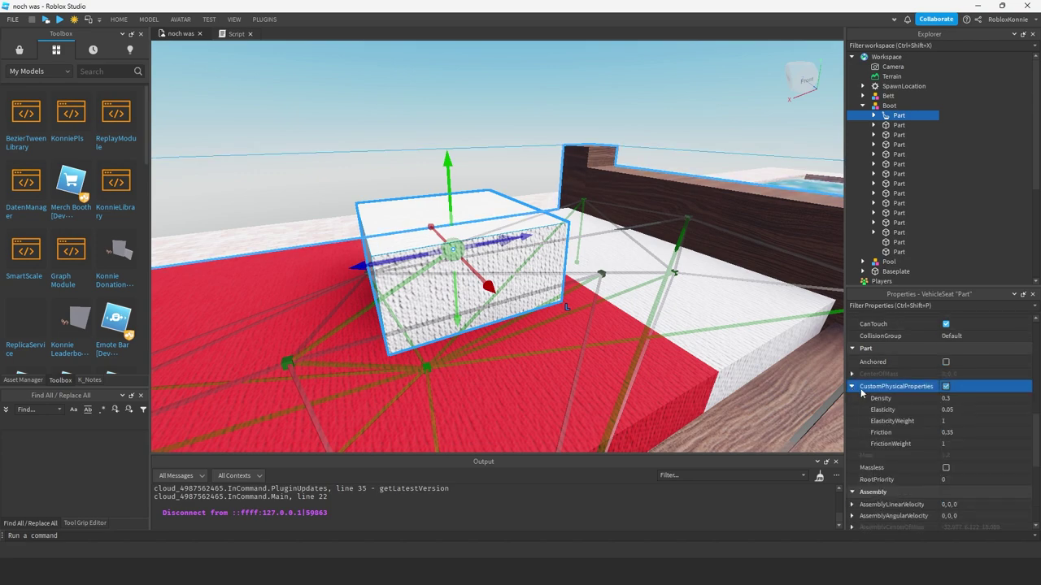
{"action": "scroll", "coordinate": [536, 249], "scroll_direction": "down", "scroll_amount": 5}
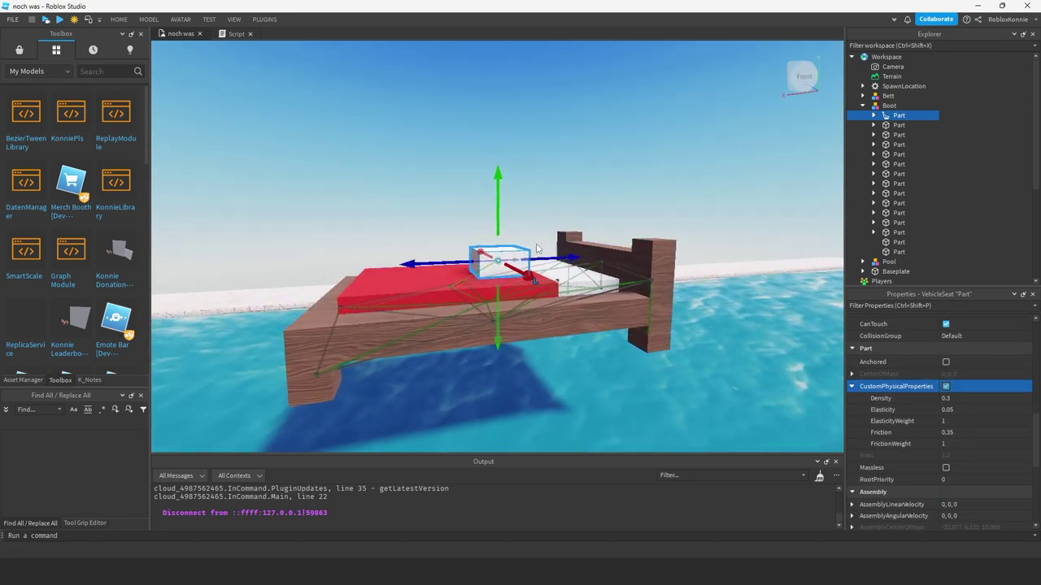
{"action": "scroll", "coordinate": [537, 249], "scroll_direction": "up", "scroll_amount": 4}
{"action": "scroll", "coordinate": [536, 249], "scroll_direction": "down", "scroll_amount": 6}
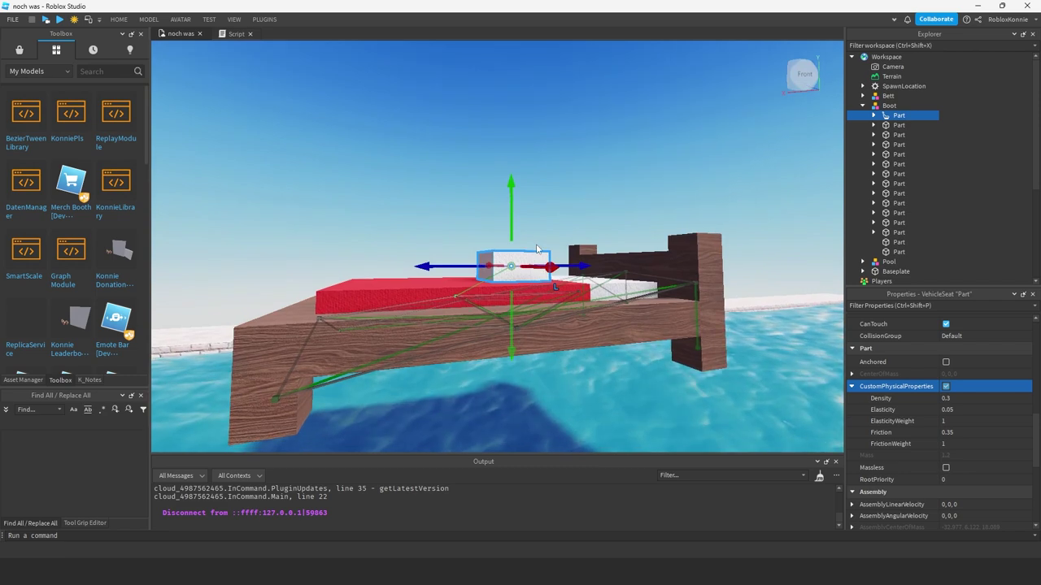
{"action": "scroll", "coordinate": [537, 250], "scroll_direction": "up", "scroll_amount": 6}
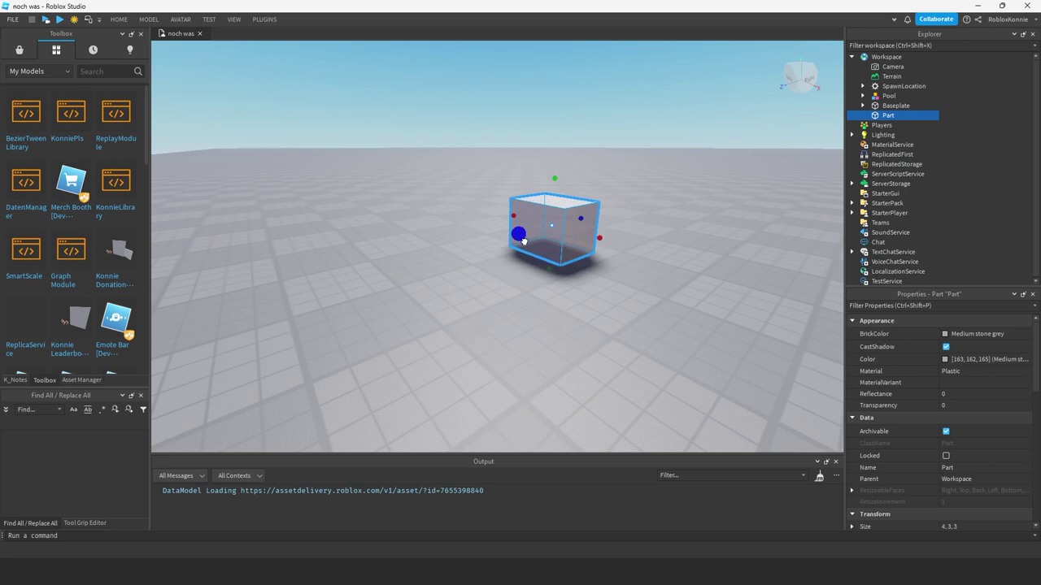
Step: Duplicate the grey block on the baseplate and place the copy raised and offset beside the original
{"action": "left_click_drag", "start_coordinate": [601, 242], "coordinate": [615, 159]}
{"action": "right_click_drag", "start_coordinate": [616, 159], "coordinate": [583, 170]}
{"action": "scroll", "coordinate": [583, 170], "scroll_direction": "up", "scroll_amount": 3}
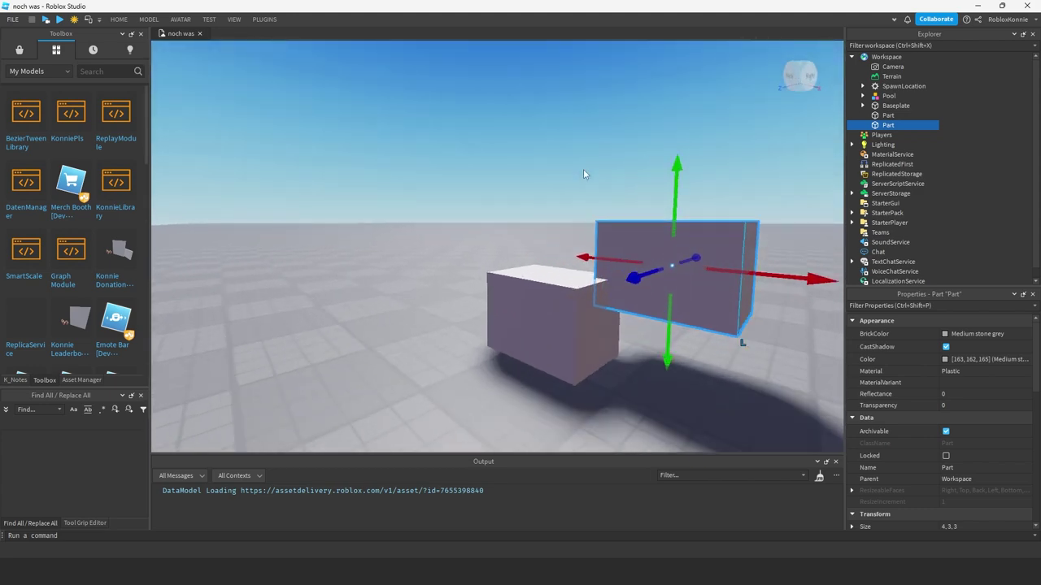
Step: Select both grey blocks and join them with a Weld constraint
{"action": "left_click", "coordinate": [474, 201]}
{"action": "right_click_drag", "start_coordinate": [474, 201], "coordinate": [475, 158]}
{"action": "scroll", "coordinate": [475, 159], "scroll_direction": "down", "scroll_amount": 3}
{"action": "left_click_drag", "start_coordinate": [474, 159], "coordinate": [691, 348]}
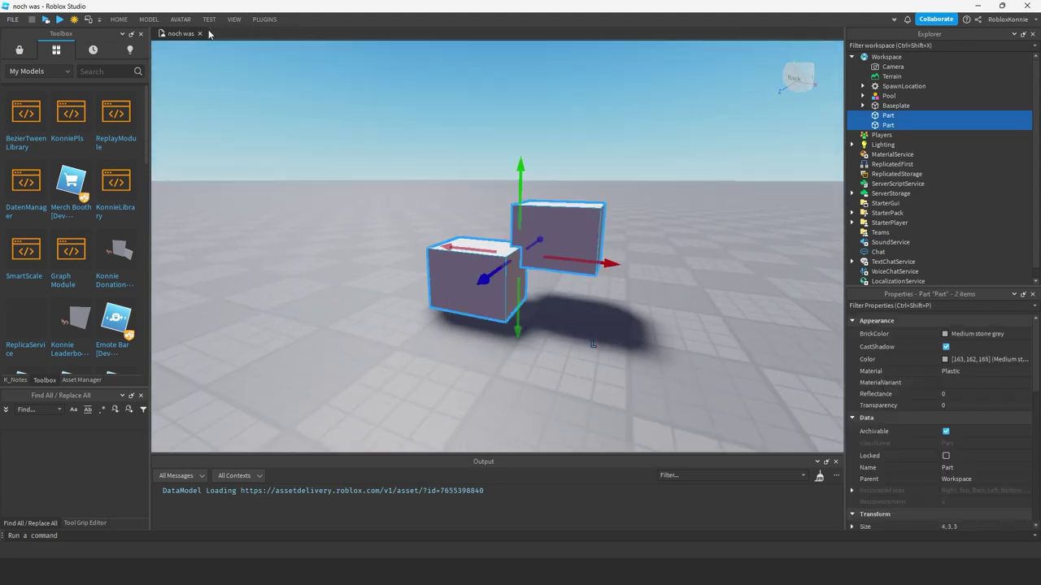
{"action": "left_click", "coordinate": [148, 20]}
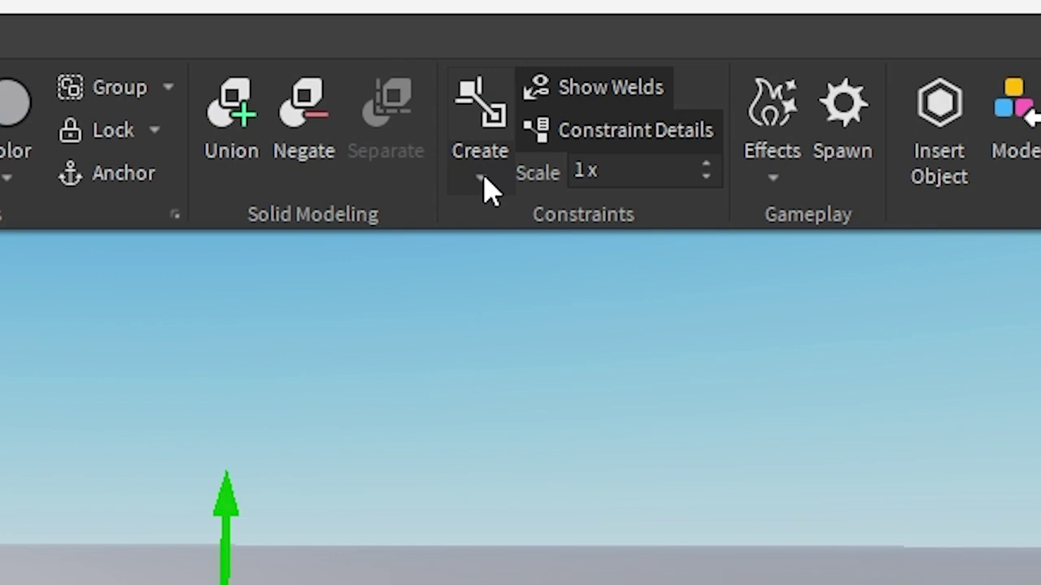
{"action": "left_click", "coordinate": [485, 188]}
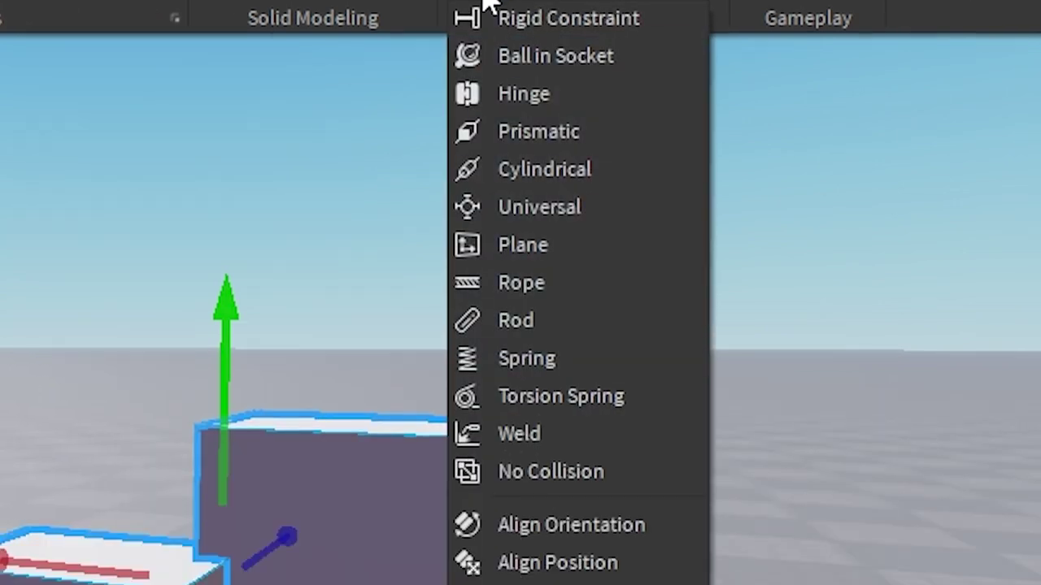
{"action": "left_click", "coordinate": [485, 435]}
{"action": "left_click", "coordinate": [718, 343]}
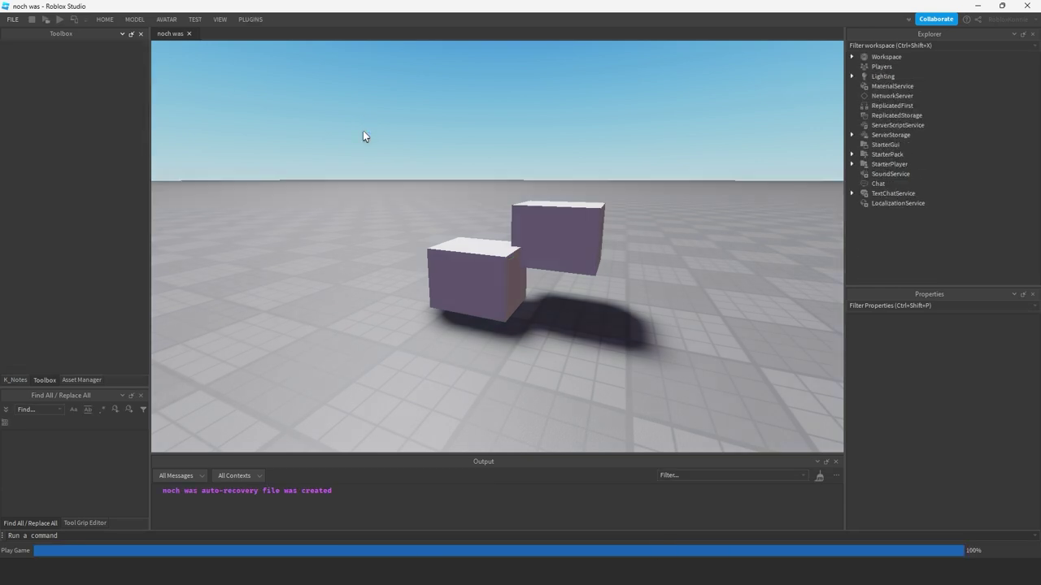
Step: Test the weld between the two grey blocks in a running playtest by lifting and shifting one of them
{"action": "right_click_drag", "start_coordinate": [410, 185], "coordinate": [410, 185]}
{"action": "key", "text": "w"}
{"action": "key", "text": "s"}
{"action": "key", "text": "s"}
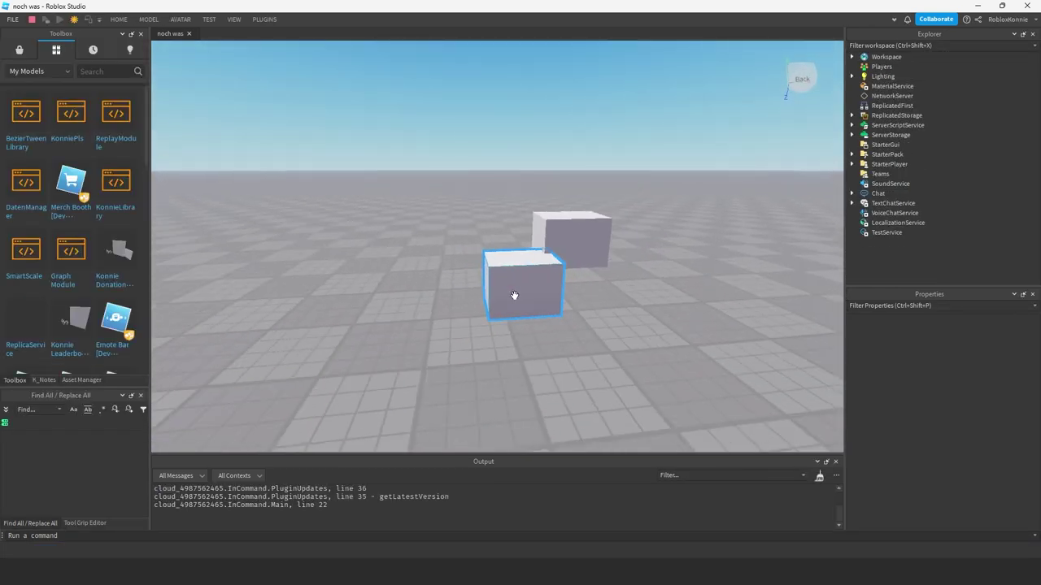
{"action": "left_click", "coordinate": [517, 293]}
{"action": "left_click_drag", "start_coordinate": [520, 242], "coordinate": [519, 156]}
{"action": "right_click_drag", "start_coordinate": [636, 213], "coordinate": [637, 215]}
{"action": "left_click_drag", "start_coordinate": [428, 233], "coordinate": [324, 152]}
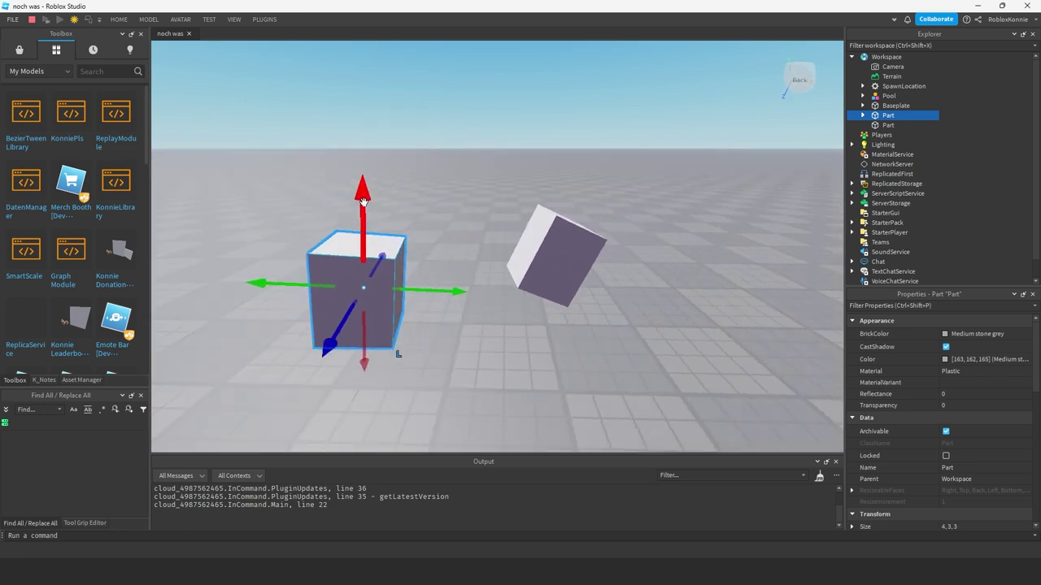
{"action": "left_click", "coordinate": [521, 261], "text": "ctrl"}
{"action": "left_click", "coordinate": [309, 279]}
{"action": "left_click_drag", "start_coordinate": [336, 278], "coordinate": [385, 277]}
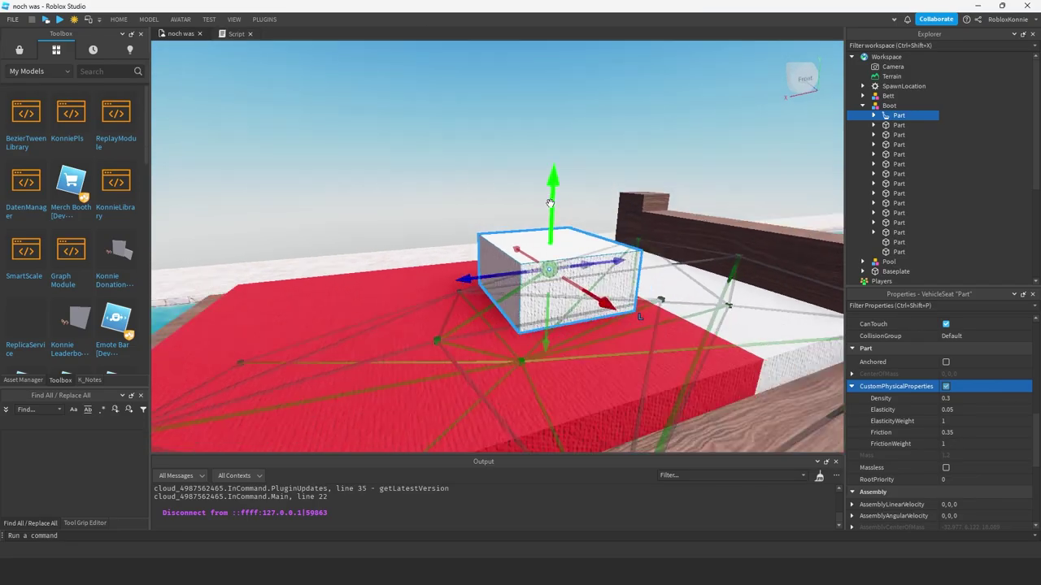
Step: Search the objects insertable into the Boot model for "ve" and point out the VehicleSeat entry
{"action": "scroll", "coordinate": [551, 202], "scroll_direction": "down", "scroll_amount": 1}
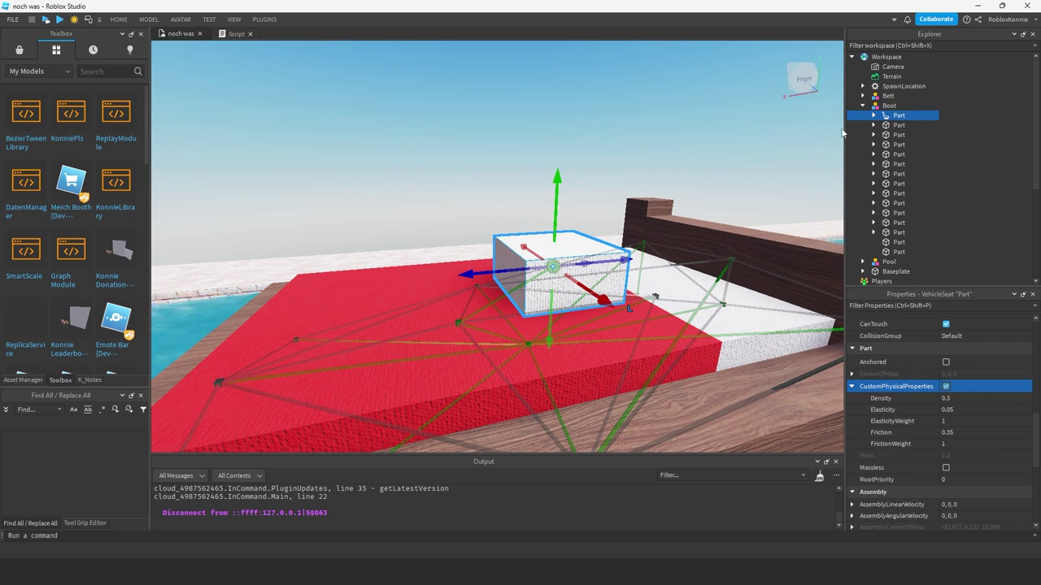
{"action": "left_click", "coordinate": [904, 106]}
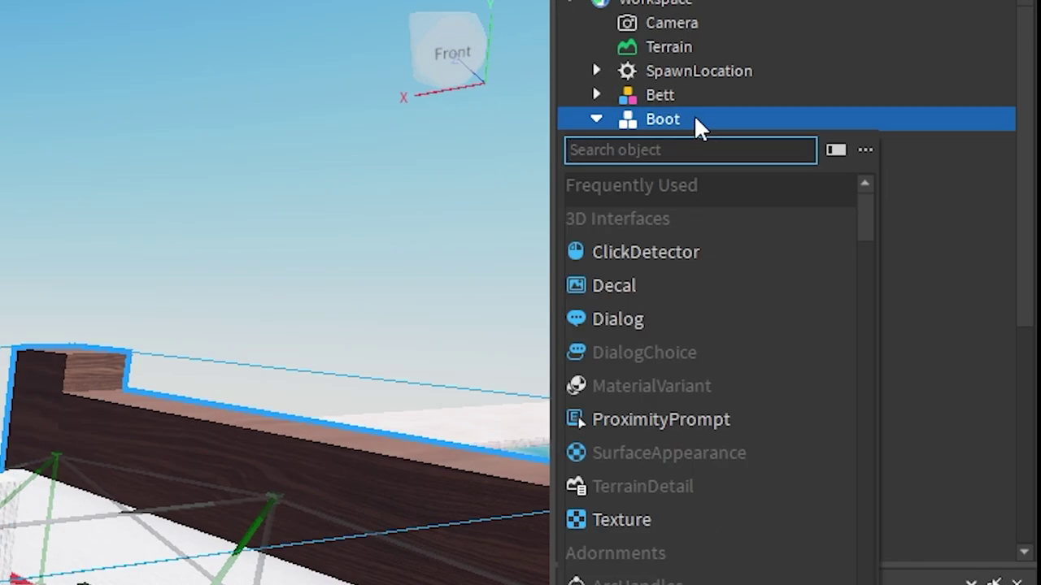
{"action": "type", "text": "ve"}
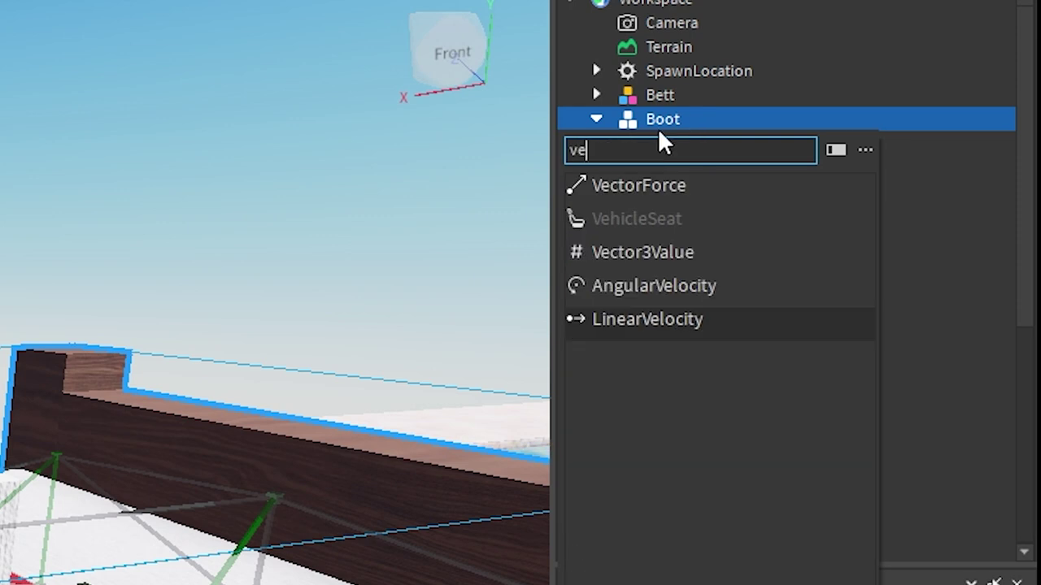
{"action": "left_click", "coordinate": [599, 227]}
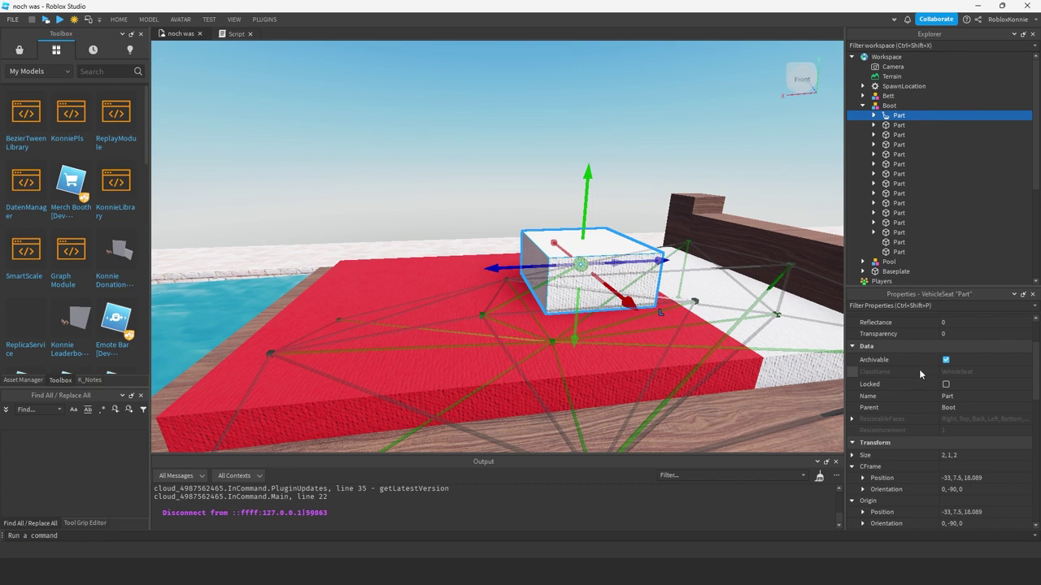
Step: Review the vehicle seat's properties and inspect its child Attachment, LinearVelocity and AngularVelocity objects
{"action": "scroll", "coordinate": [919, 369], "scroll_direction": "down", "scroll_amount": 10}
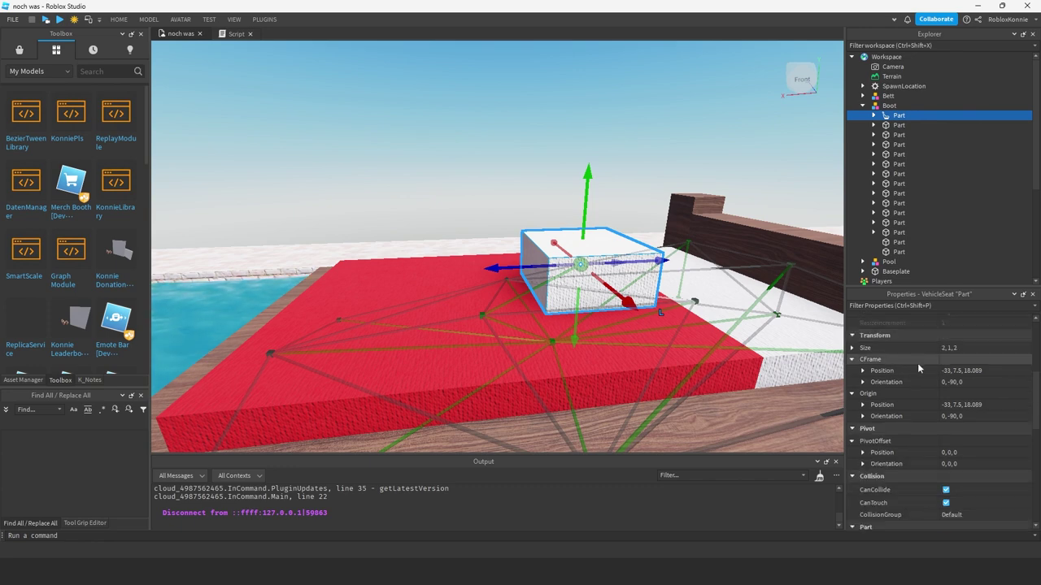
{"action": "scroll", "coordinate": [901, 346], "scroll_direction": "up", "scroll_amount": 10}
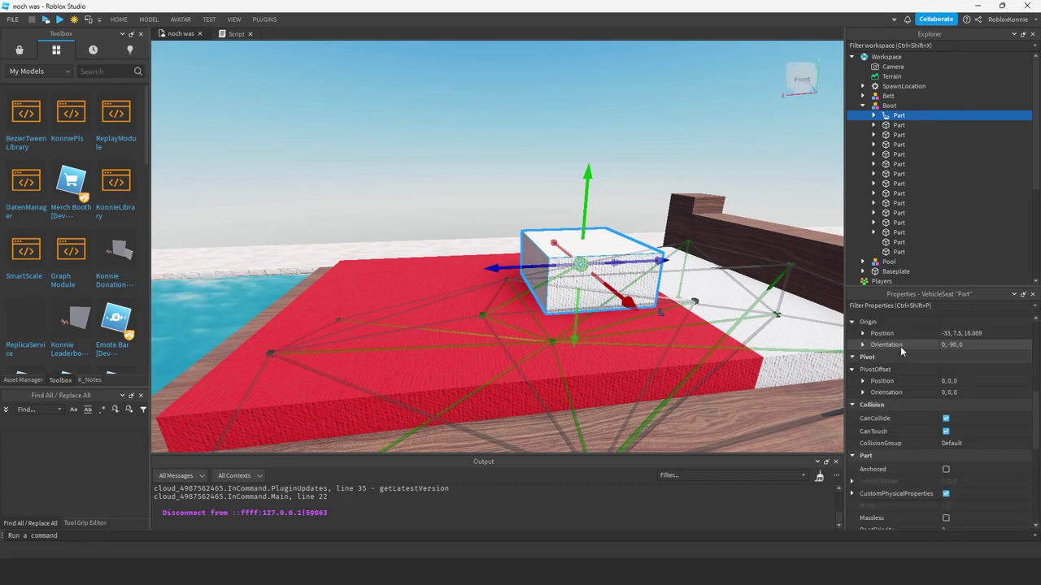
{"action": "scroll", "coordinate": [900, 346], "scroll_direction": "down", "scroll_amount": 12}
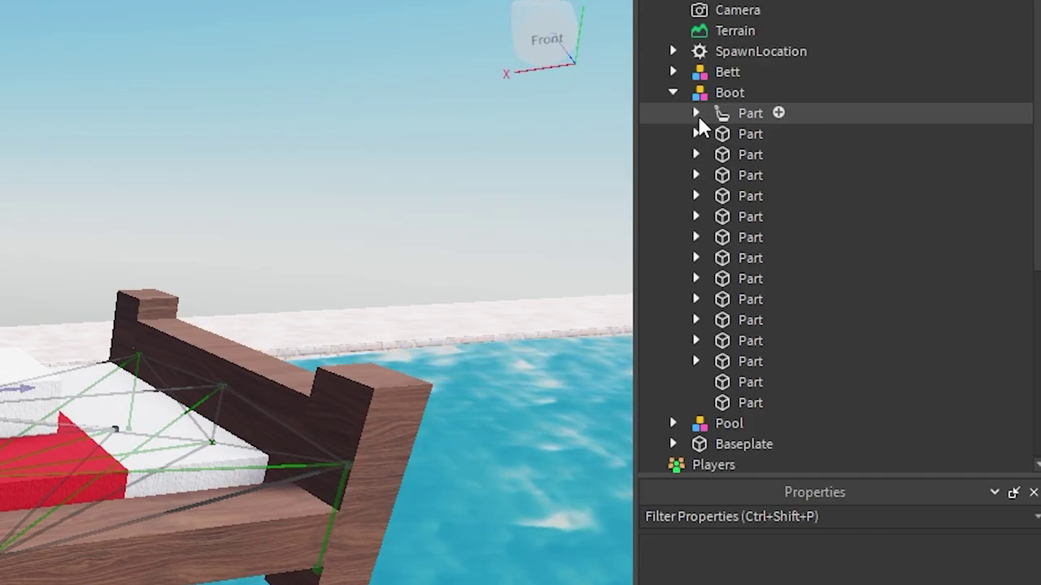
{"action": "left_click", "coordinate": [697, 115]}
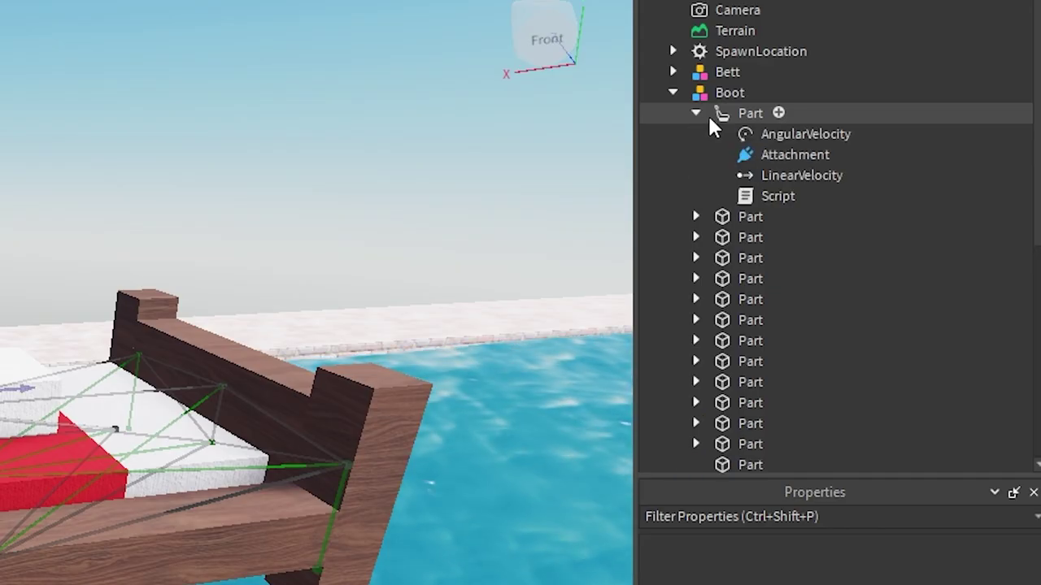
{"action": "left_click", "coordinate": [764, 155]}
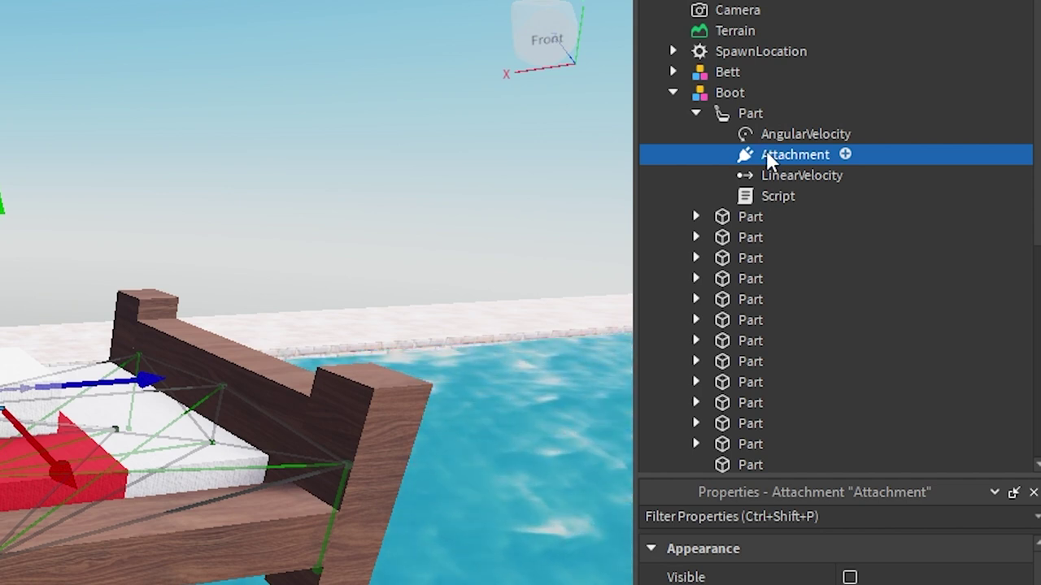
{"action": "left_click", "coordinate": [777, 176]}
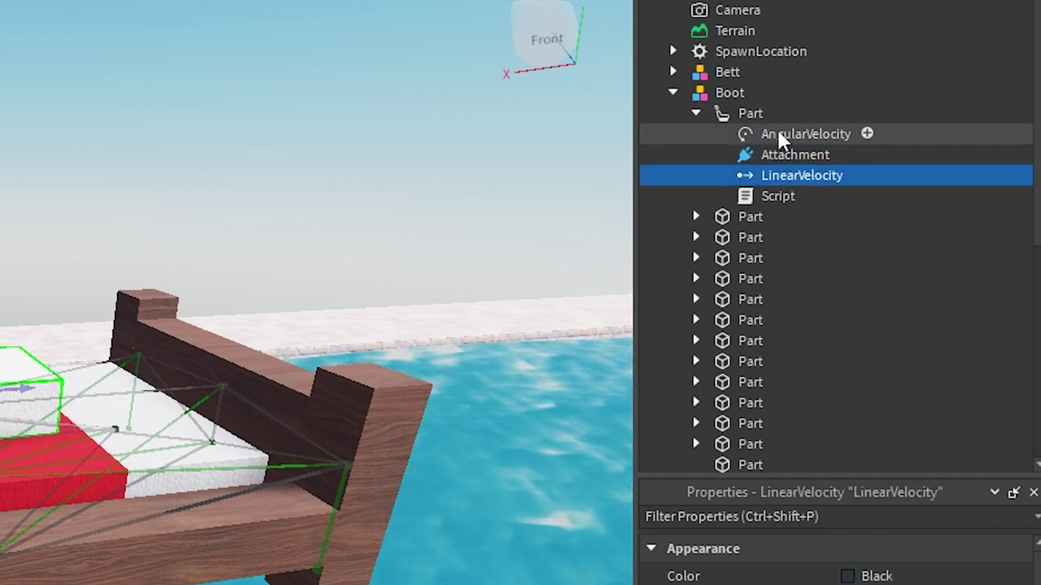
{"action": "left_click", "coordinate": [778, 133]}
Step: Rename the script inside the vehicle seat to "Boot Script"
{"action": "left_click", "coordinate": [776, 198]}
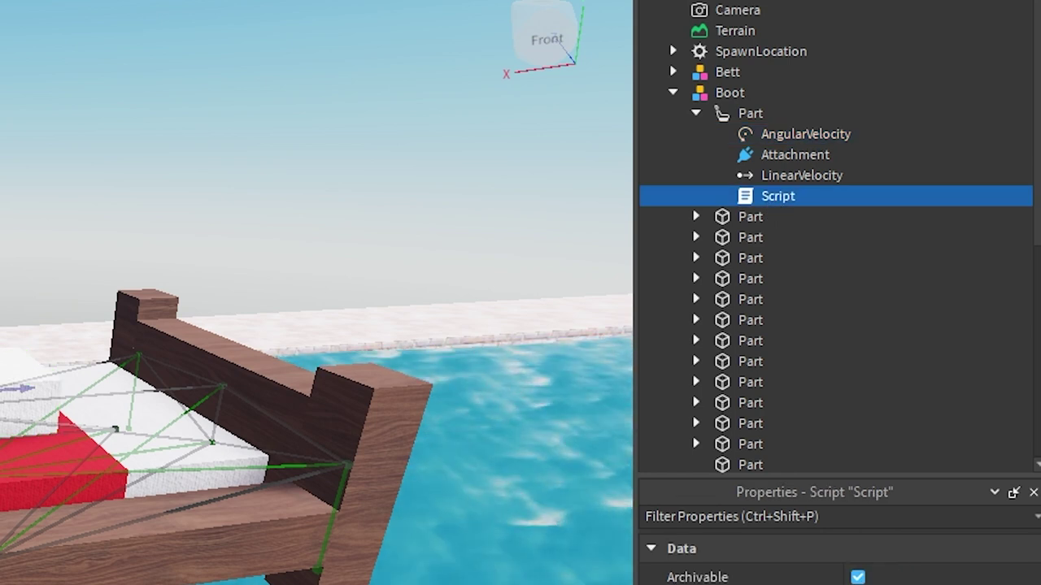
{"action": "key", "text": "F2"}
{"action": "type", "text": "Boot Script"}
{"action": "key", "text": "Return"}
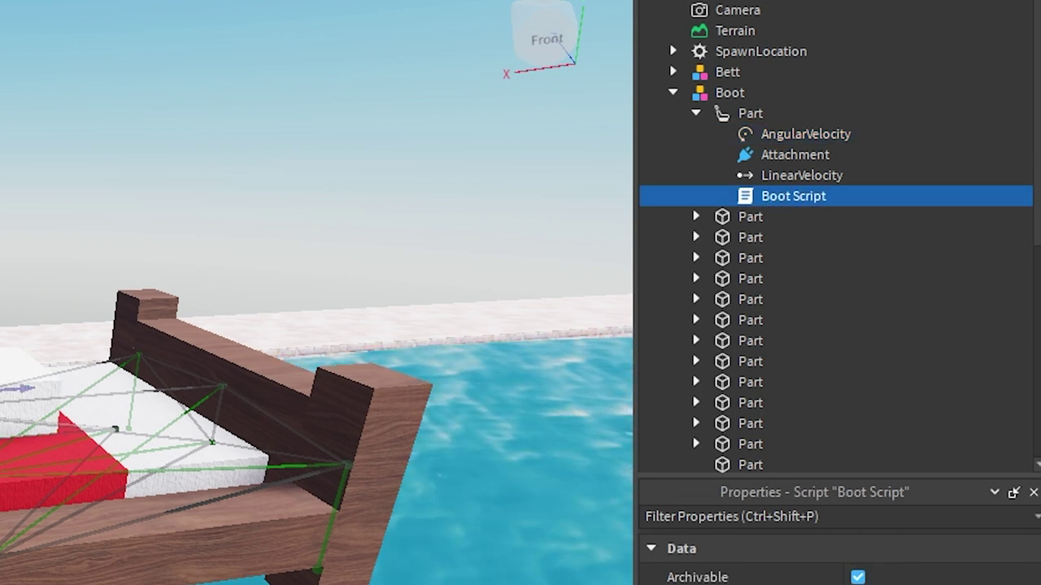
Step: Focus the view on the seat's Attachment and show the properties of the LinearVelocity object
{"action": "left_click", "coordinate": [765, 154]}
{"action": "key", "text": "f"}
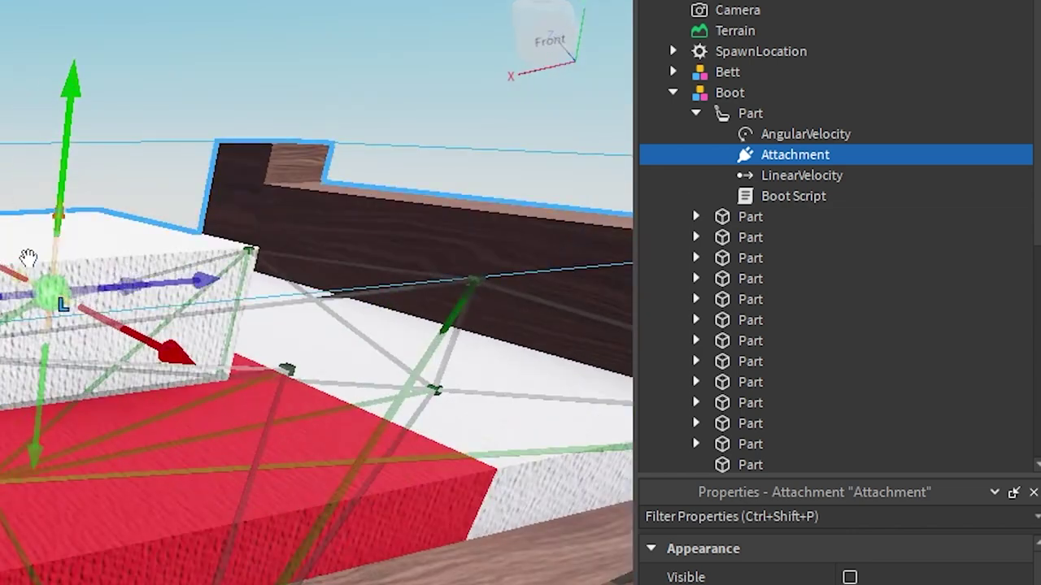
{"action": "left_click", "coordinate": [754, 174]}
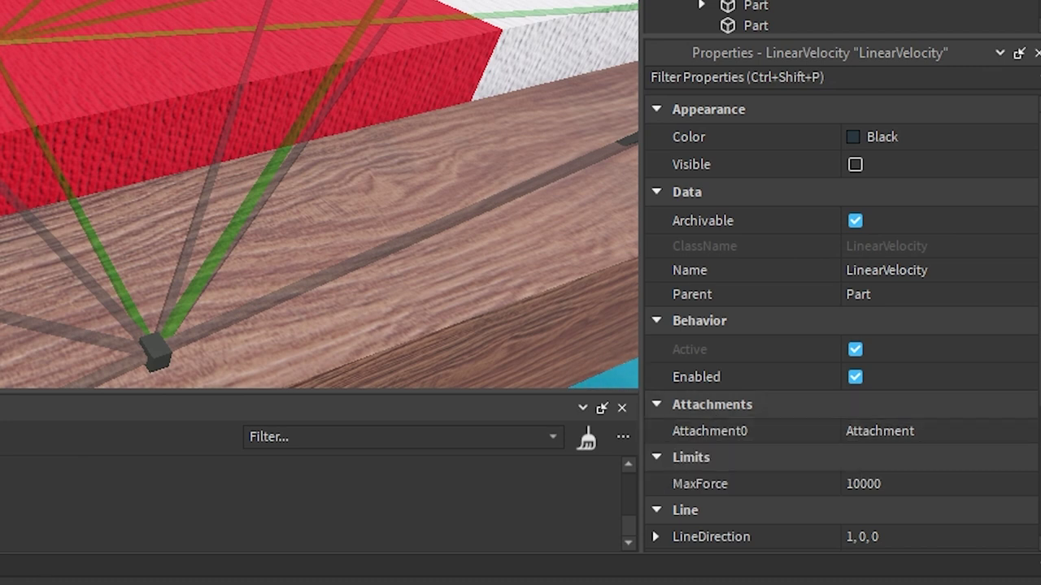
Step: Set the LineVelocity of the seat's LinearVelocity constraint to 0
{"action": "scroll", "coordinate": [781, 192], "scroll_direction": "down", "scroll_amount": 1}
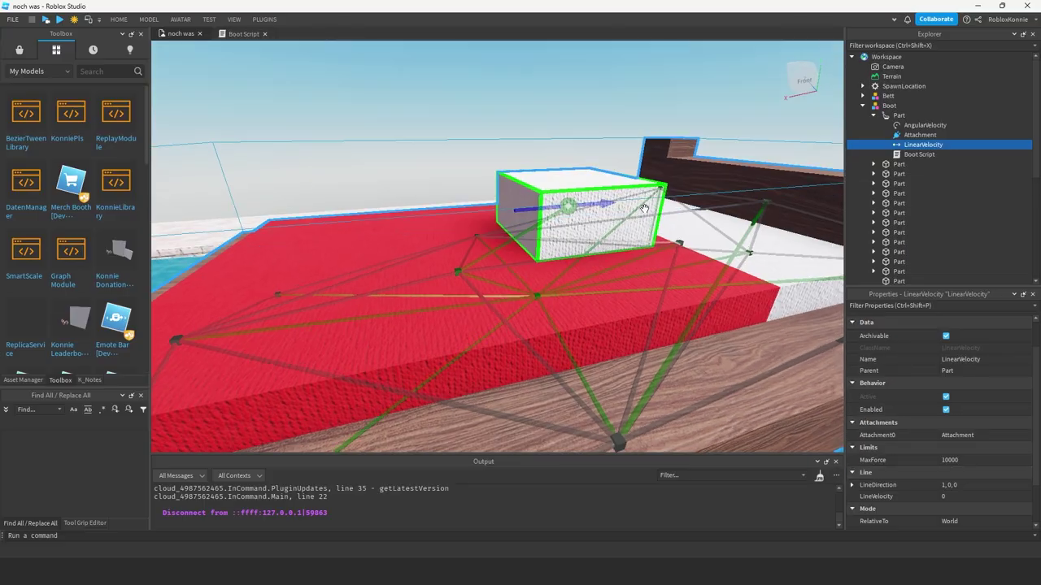
{"action": "scroll", "coordinate": [644, 208], "scroll_direction": "down", "scroll_amount": 10}
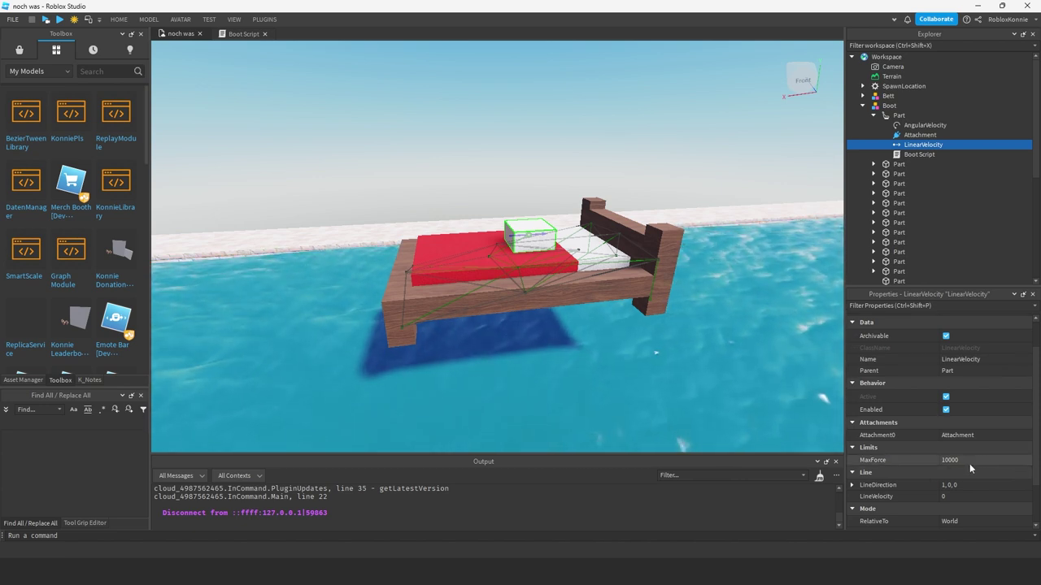
{"action": "right_click_drag", "start_coordinate": [772, 247], "coordinate": [781, 252]}
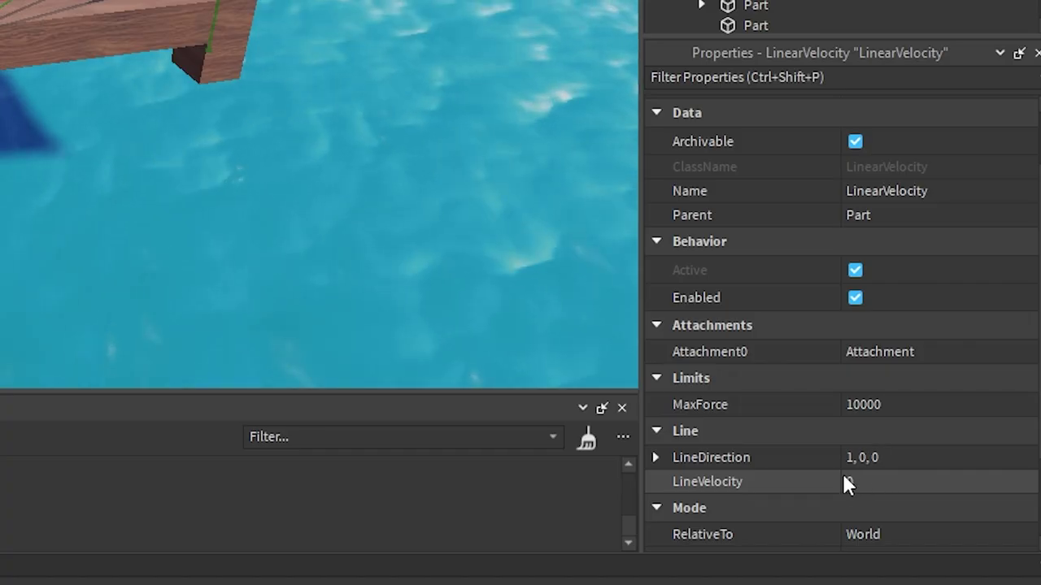
{"action": "type", "text": "0"}
{"action": "key", "text": "Return"}
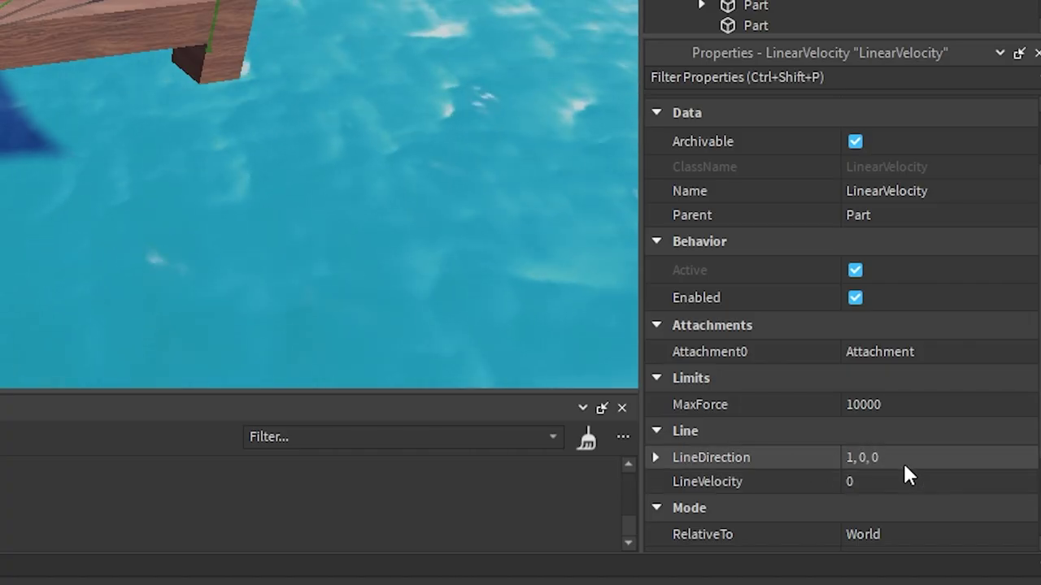
Step: Check the VelocityConstraintMode option of the LinearVelocity constraint and leave it on Line
{"action": "scroll", "coordinate": [773, 463], "scroll_direction": "down", "scroll_amount": 3}
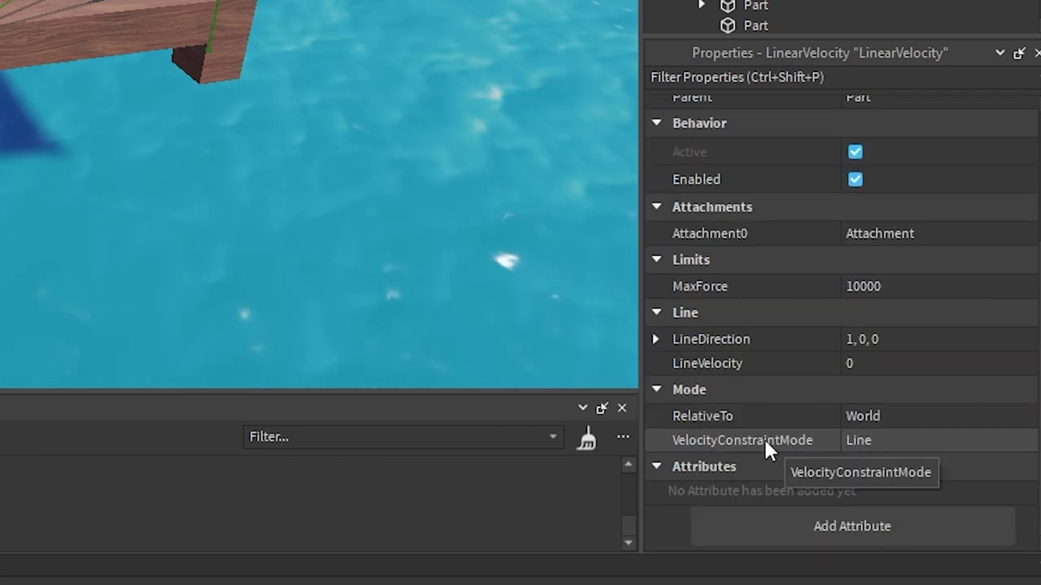
{"action": "left_click", "coordinate": [890, 445]}
{"action": "left_click", "coordinate": [890, 445]}
{"action": "left_click", "coordinate": [890, 446]}
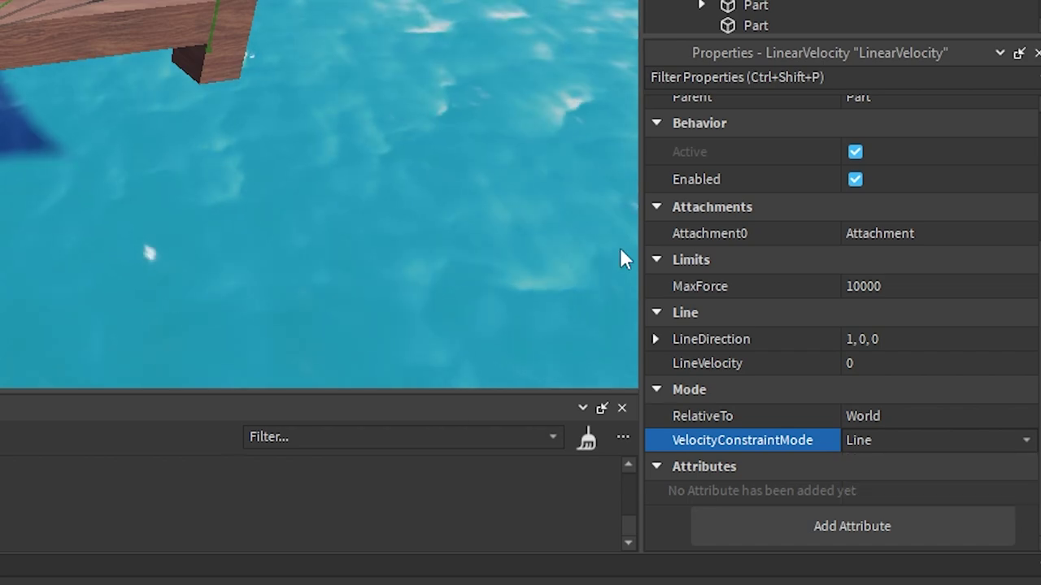
{"action": "right_click_drag", "start_coordinate": [622, 248], "coordinate": [392, 234]}
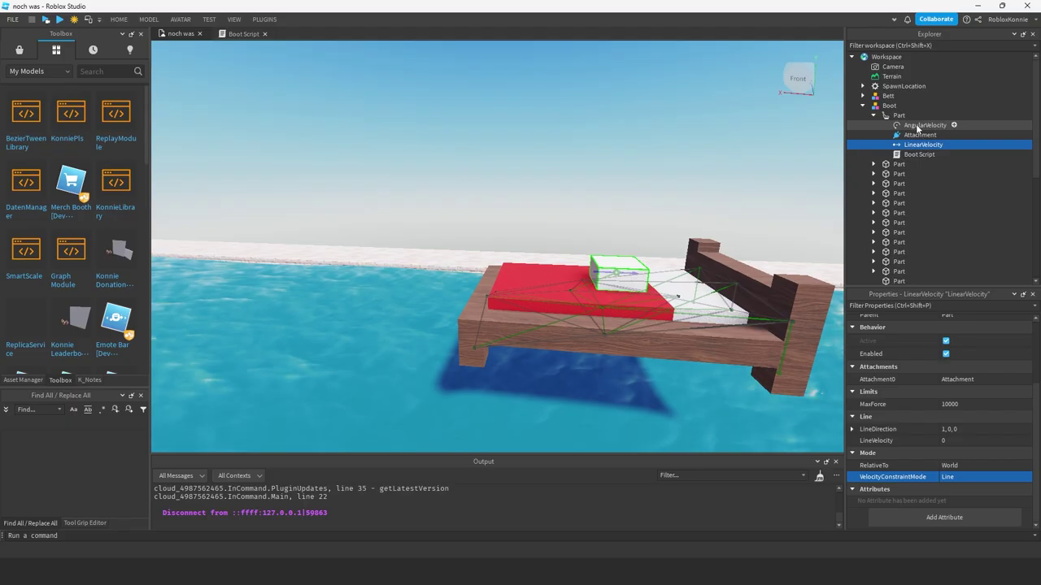
Step: Review the seat's AngularVelocity constraint, checking its Attachment0, MaxTorque and AngularVelocity properties
{"action": "left_click", "coordinate": [919, 126]}
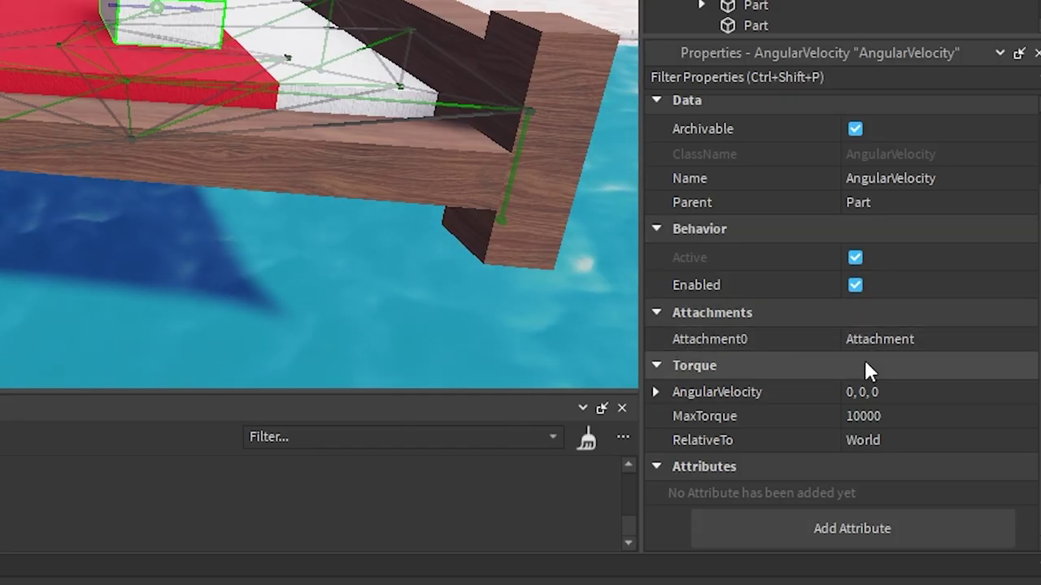
{"action": "left_click", "coordinate": [866, 345]}
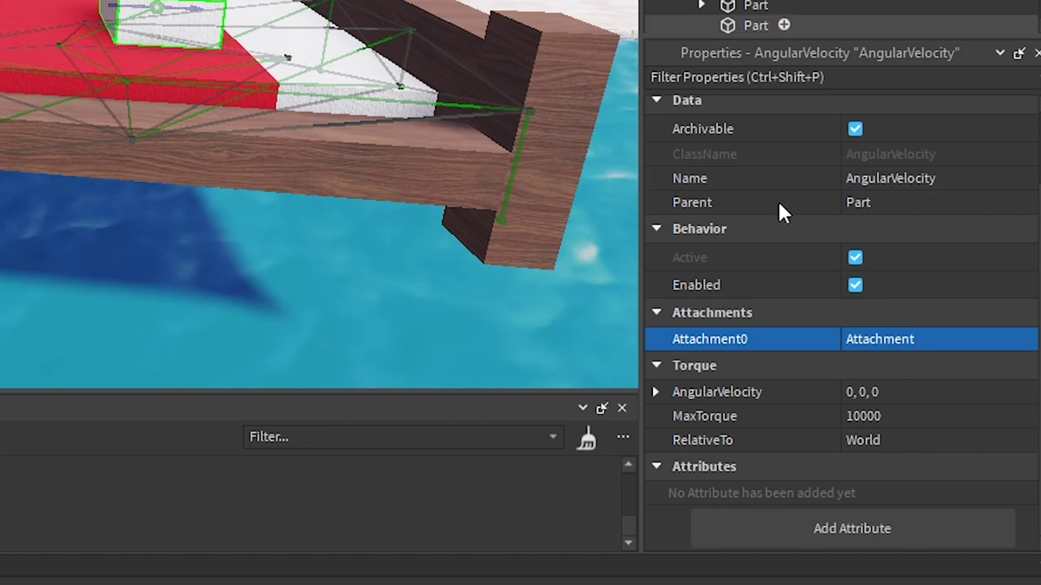
{"action": "left_click", "coordinate": [878, 417]}
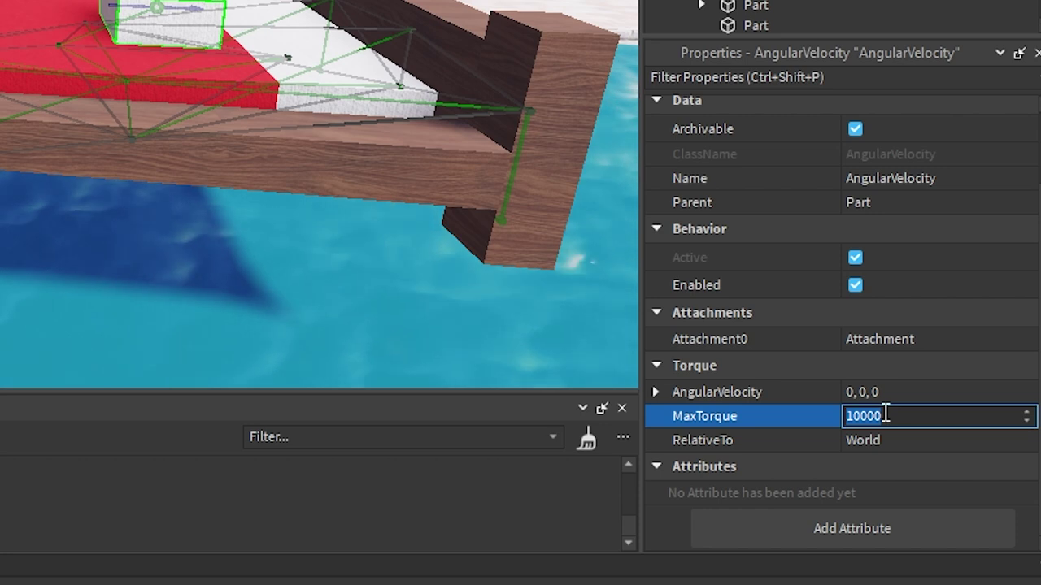
{"action": "left_click", "coordinate": [882, 393]}
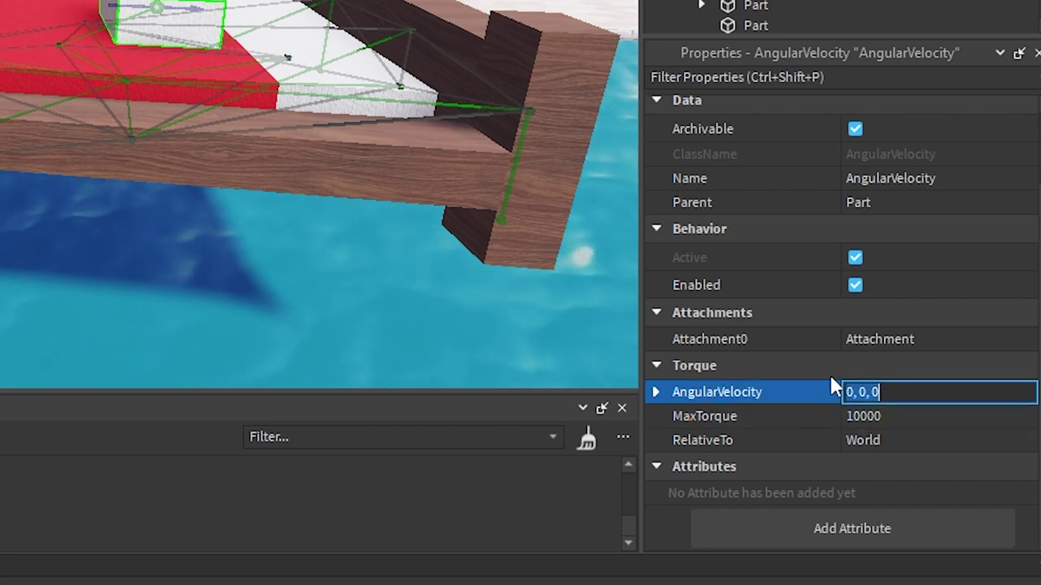
{"action": "scroll", "coordinate": [841, 393], "scroll_direction": "up", "scroll_amount": 2}
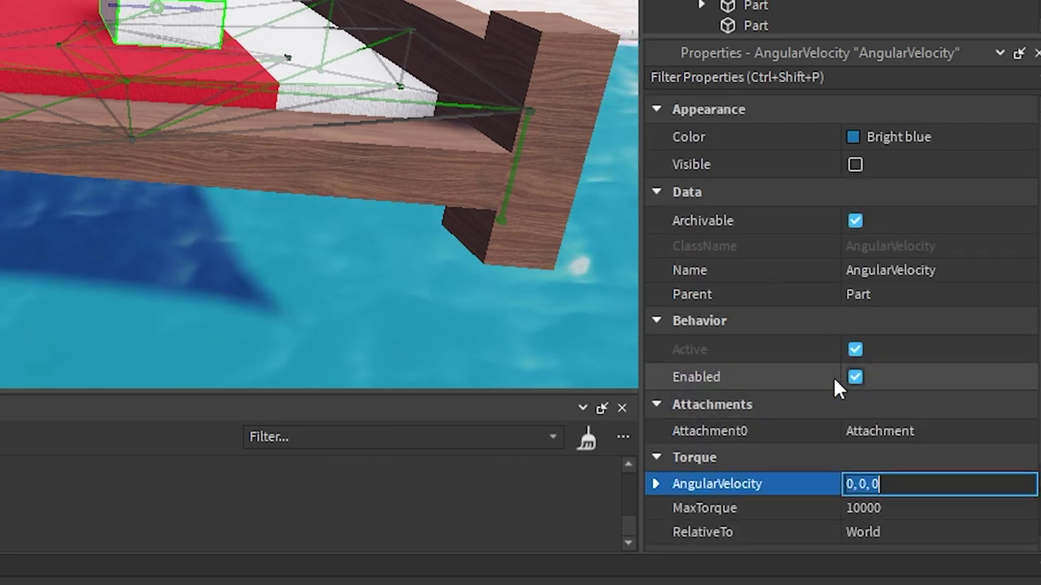
{"action": "scroll", "coordinate": [832, 375], "scroll_direction": "down", "scroll_amount": 2}
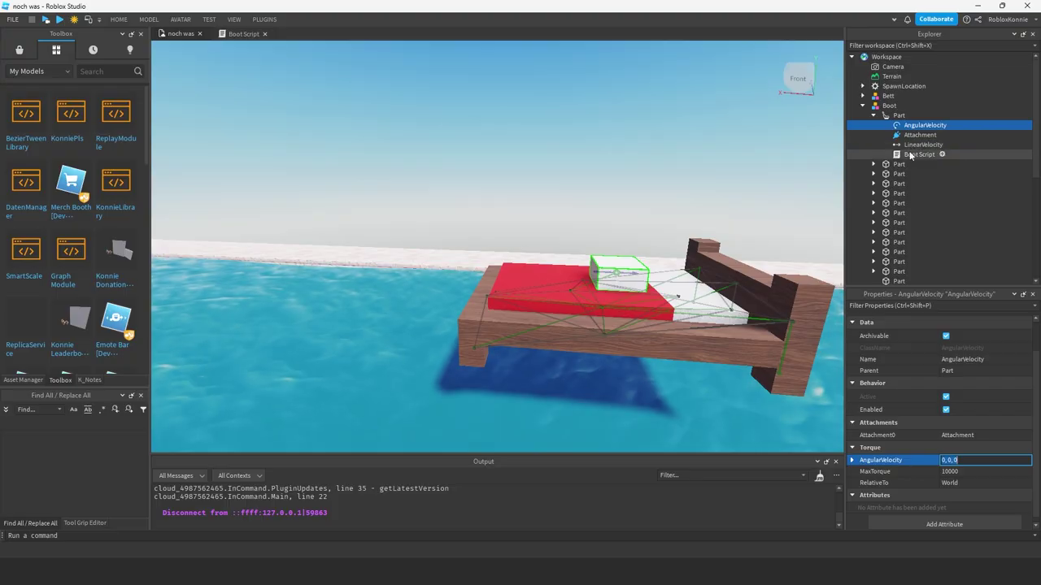
Step: Open the Boot Script and set the Rot variable to 1
{"action": "double_click", "coordinate": [914, 154]}
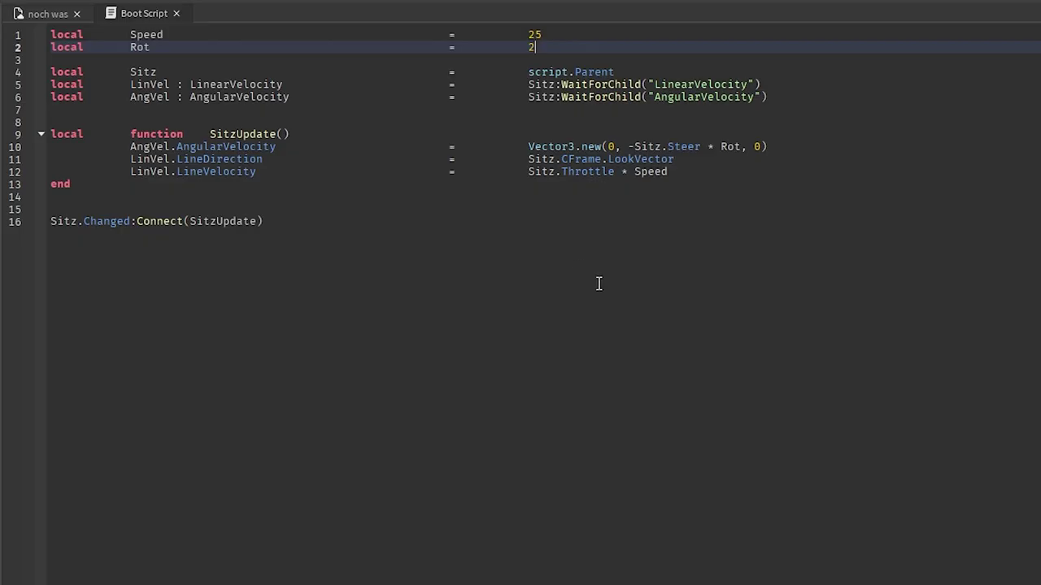
{"action": "double_click", "coordinate": [142, 34]}
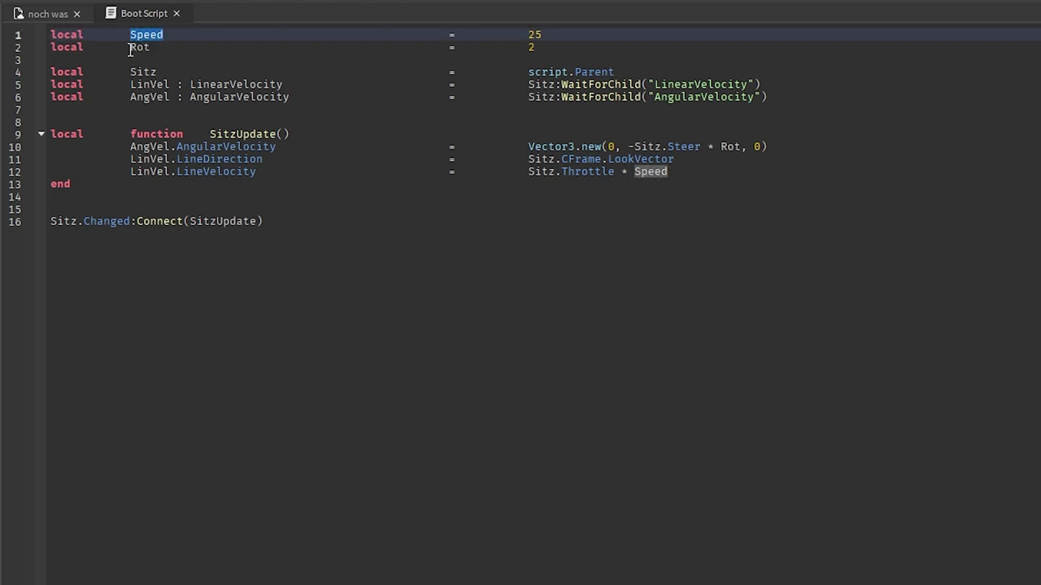
{"action": "double_click", "coordinate": [140, 47]}
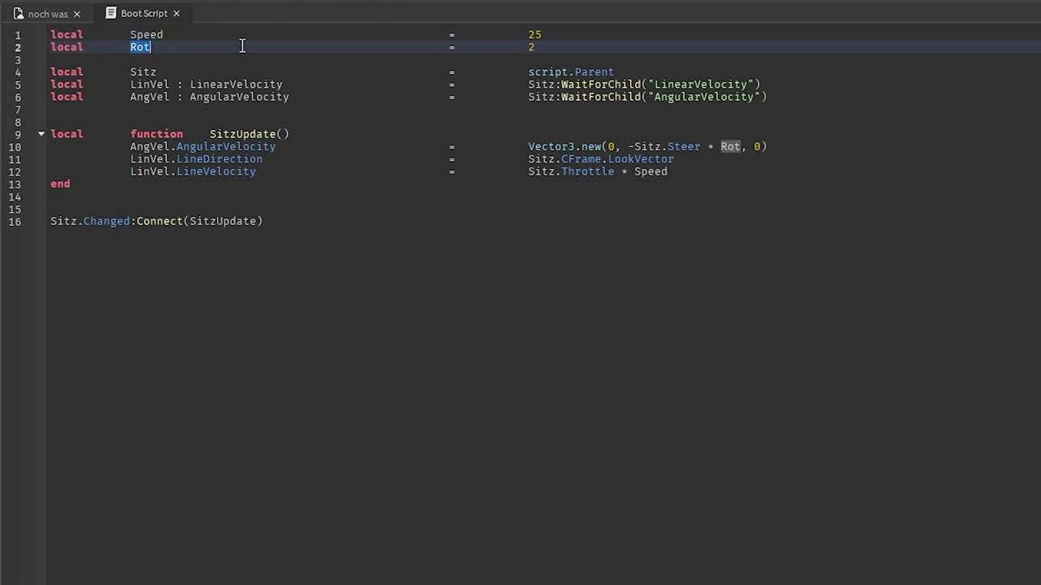
{"action": "left_click", "coordinate": [547, 49]}
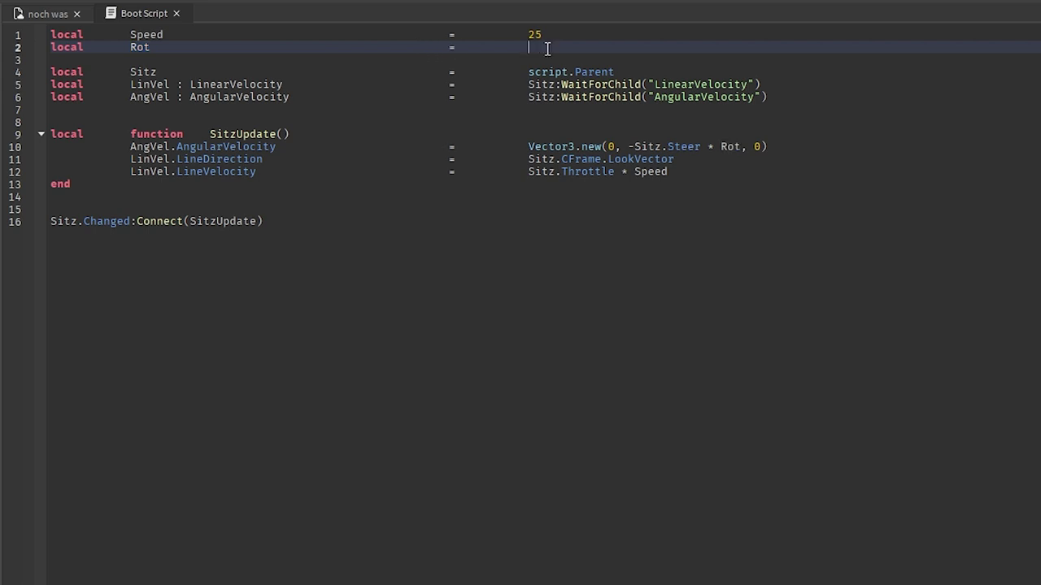
{"action": "left_click", "coordinate": [590, 60]}
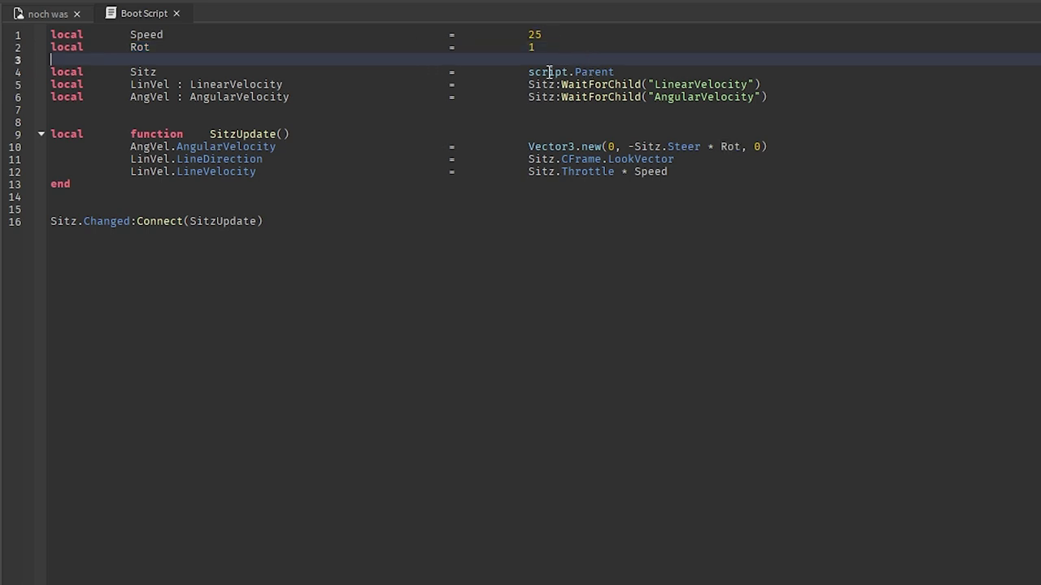
Step: Examine the script's Sitz, LinVel and AngVel declarations and the child objects they reference
{"action": "left_click_drag", "start_coordinate": [638, 76], "coordinate": [104, 74]}
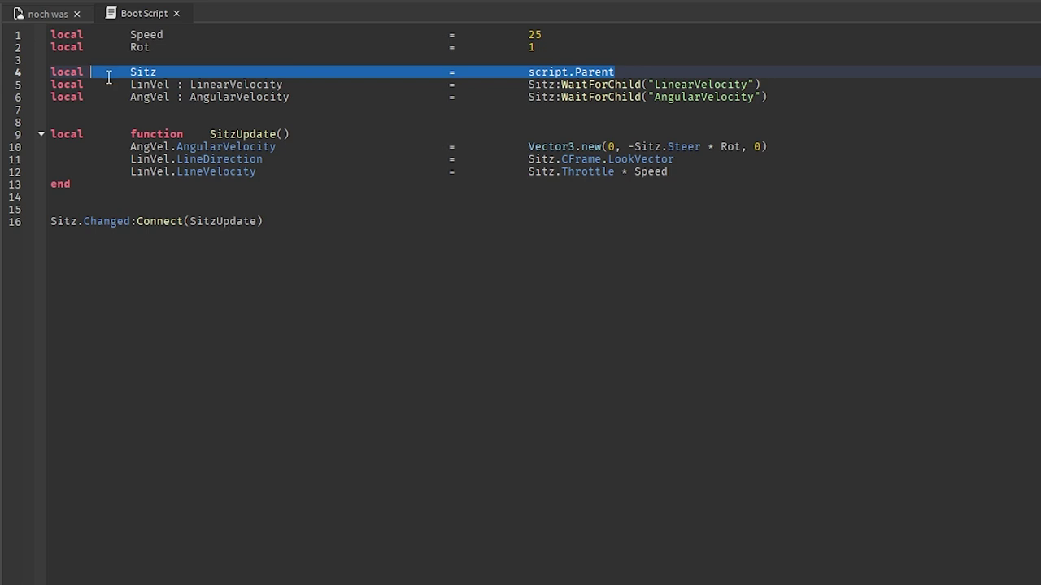
{"action": "left_click", "coordinate": [90, 72]}
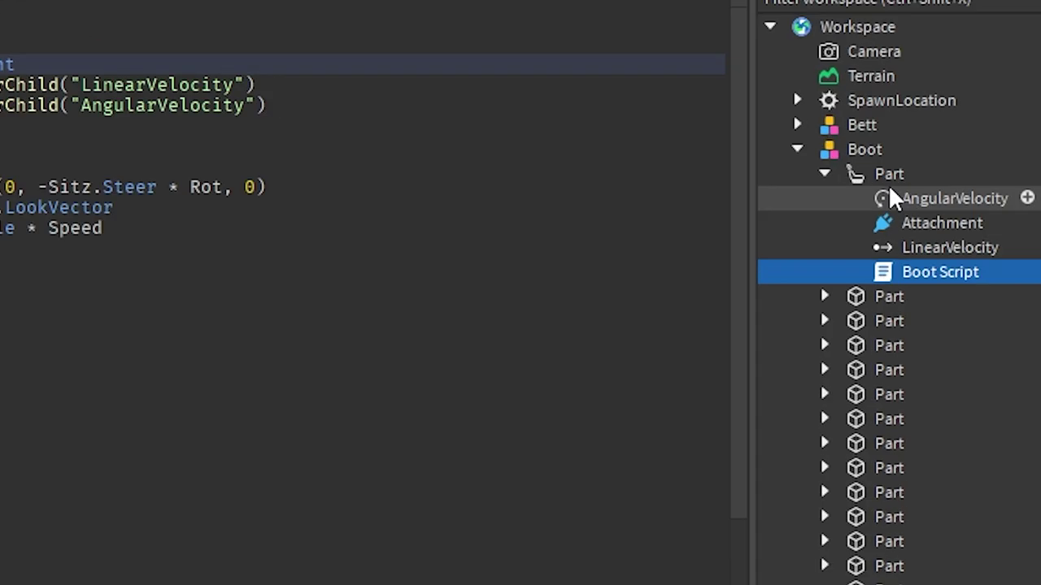
{"action": "left_click", "coordinate": [157, 87]}
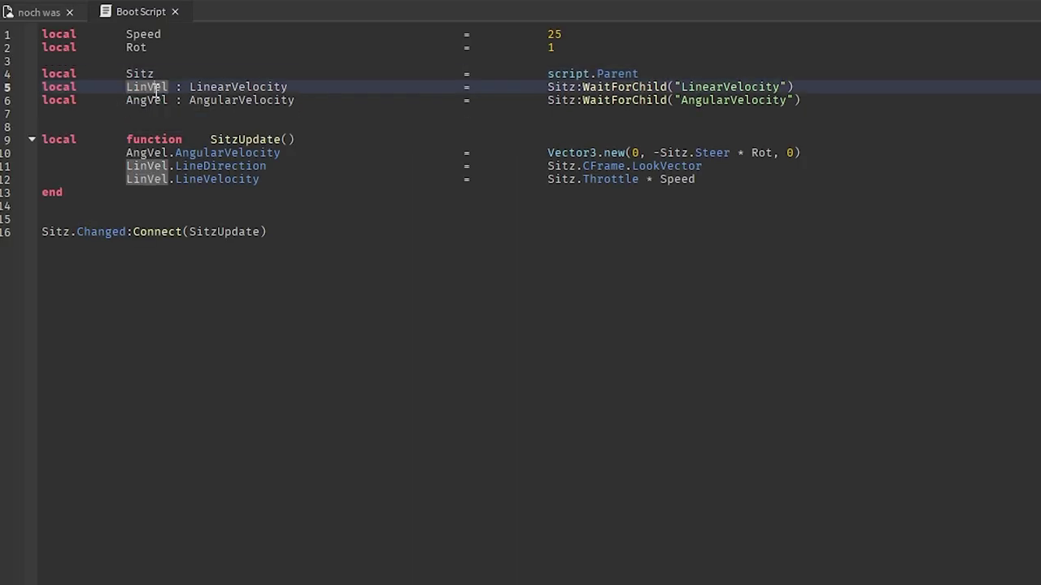
{"action": "left_click", "coordinate": [614, 87]}
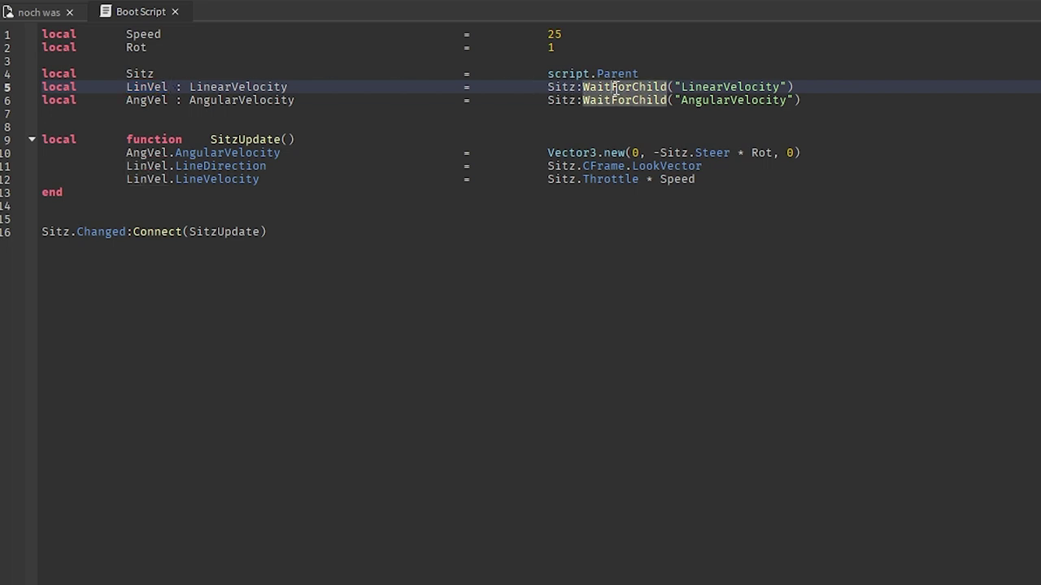
{"action": "double_click", "coordinate": [697, 87]}
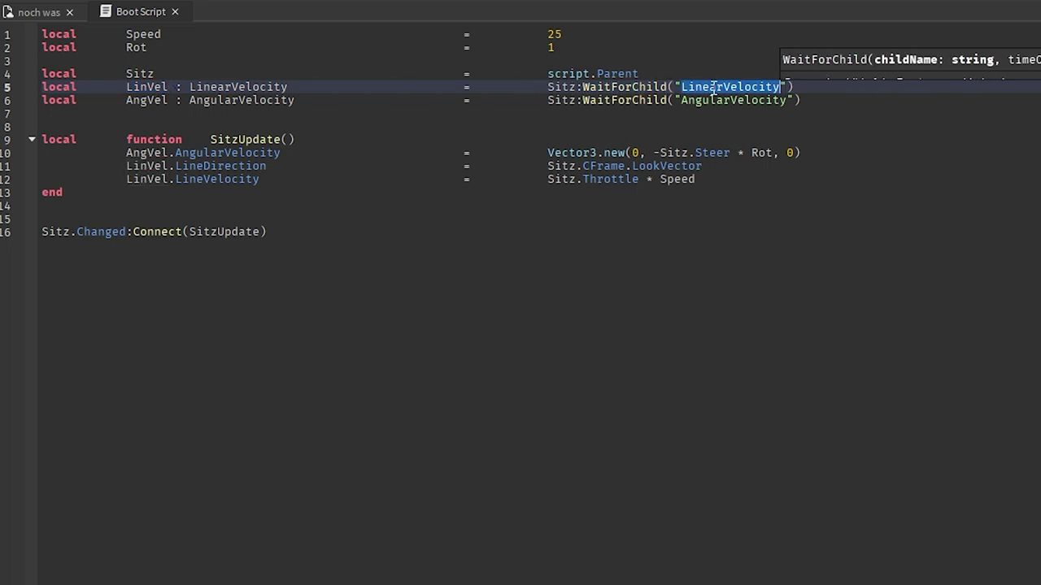
{"action": "double_click", "coordinate": [145, 100]}
{"action": "left_click", "coordinate": [626, 101]}
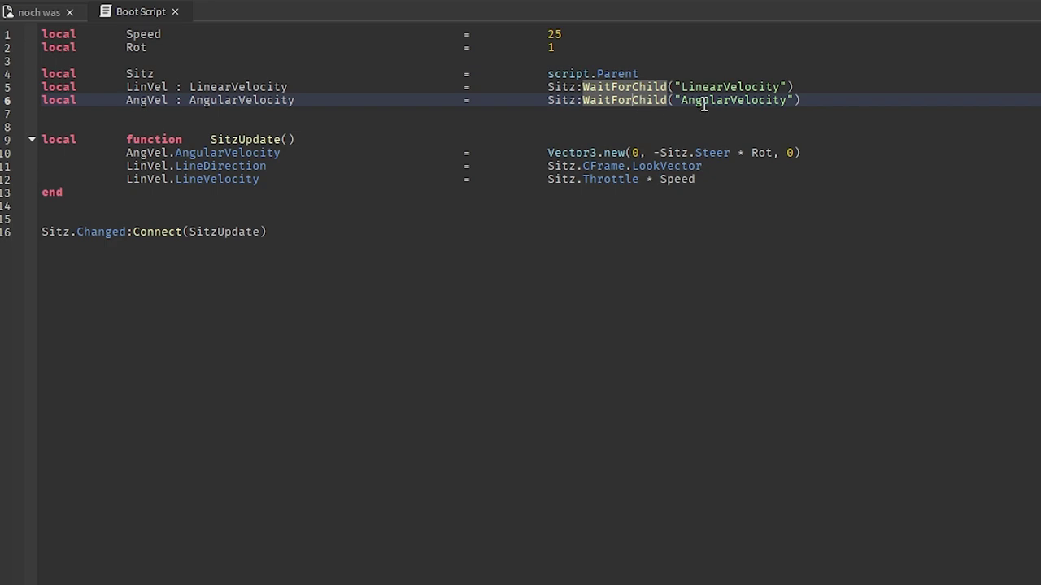
{"action": "left_click", "coordinate": [761, 99]}
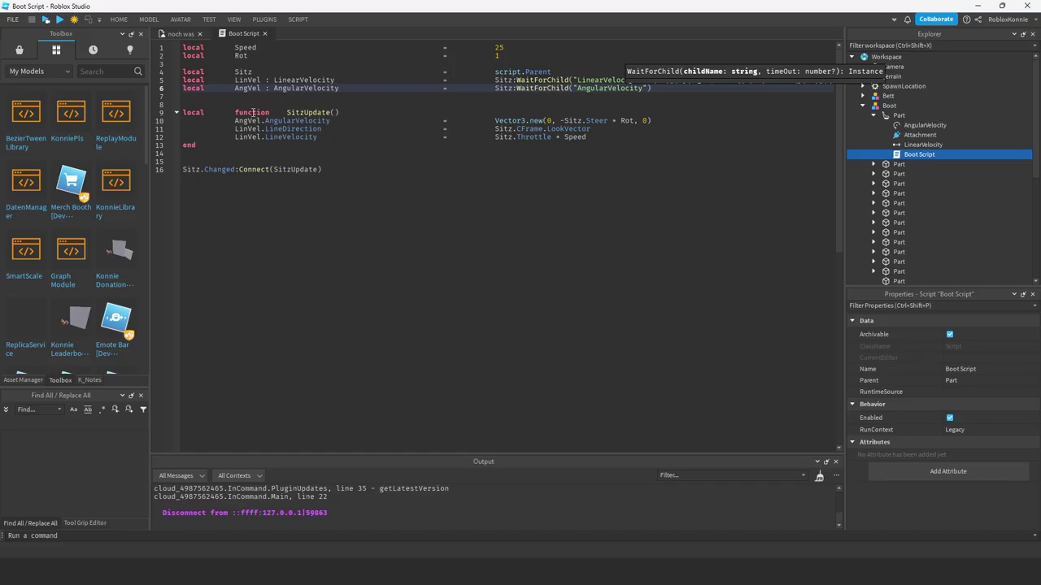
Step: Examine how the SitzUpdate function computes AngVel.AngularVelocity from the seat's Steer value and the Rot variable
{"action": "double_click", "coordinate": [253, 112]}
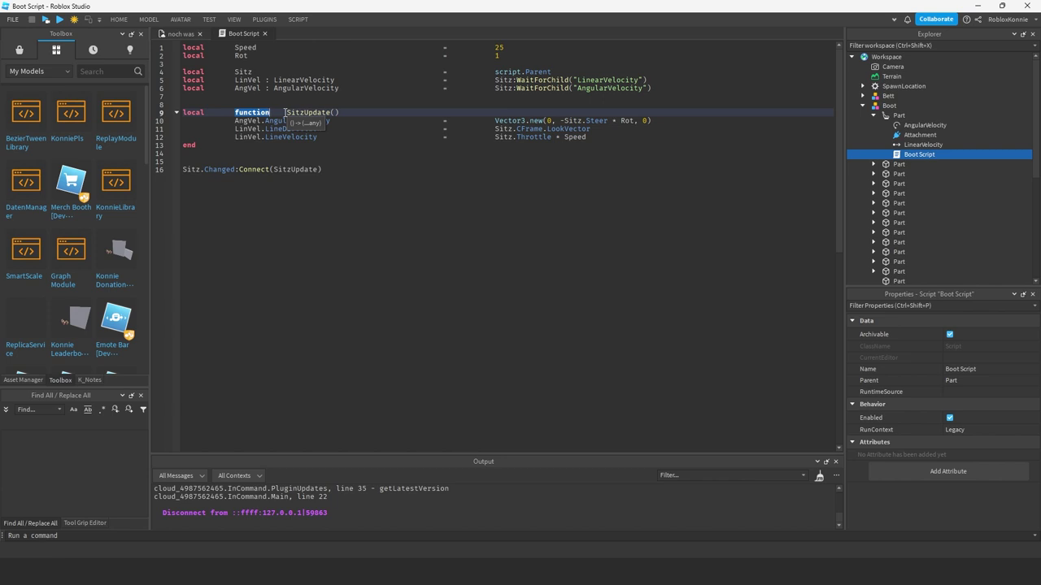
{"action": "double_click", "coordinate": [285, 112]}
{"action": "double_click", "coordinate": [245, 122]}
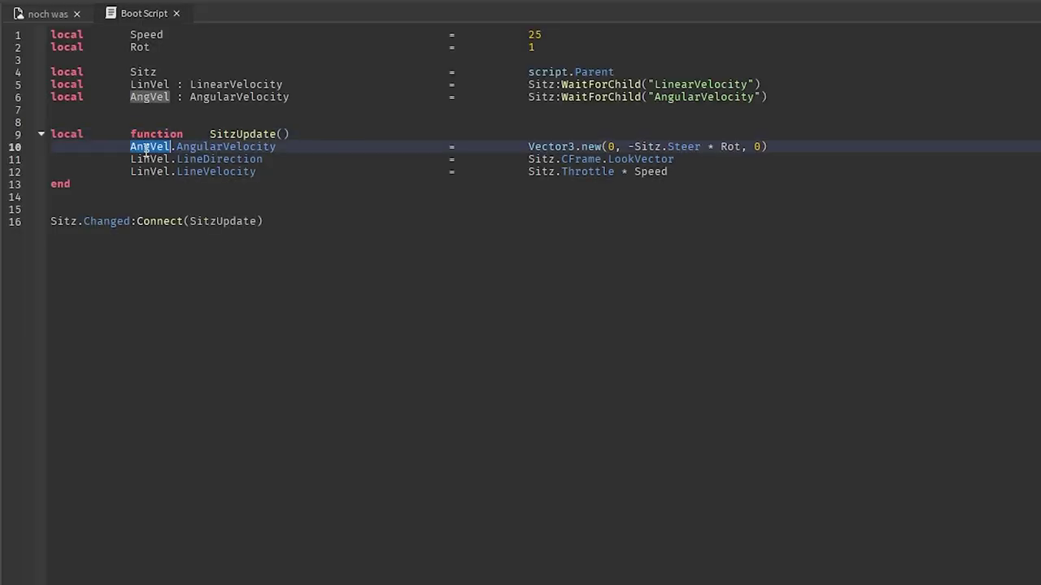
{"action": "double_click", "coordinate": [255, 148]}
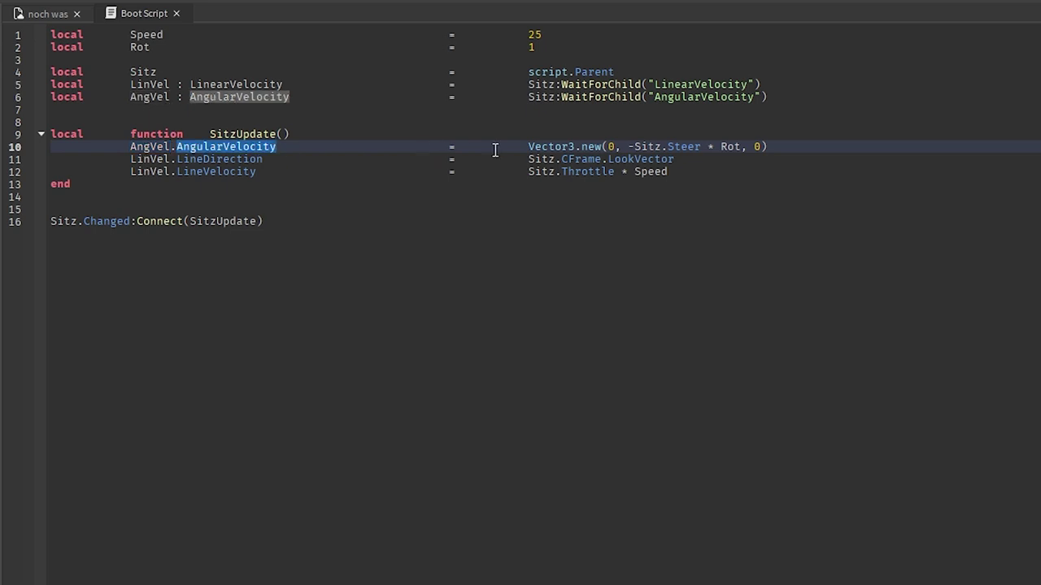
{"action": "left_click", "coordinate": [614, 147]}
{"action": "left_click_drag", "start_coordinate": [635, 147], "coordinate": [683, 152]}
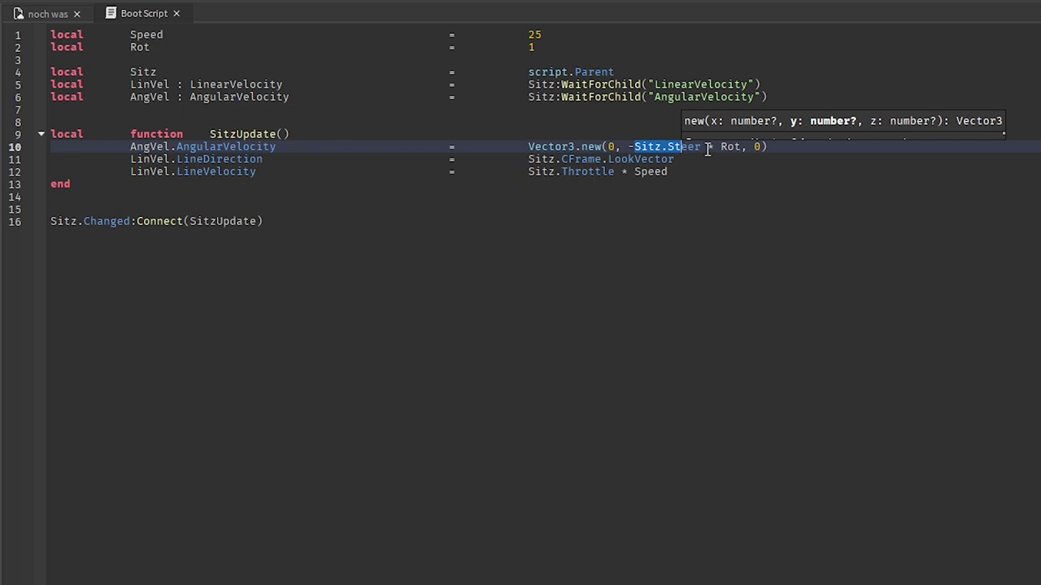
{"action": "left_click", "coordinate": [721, 147]}
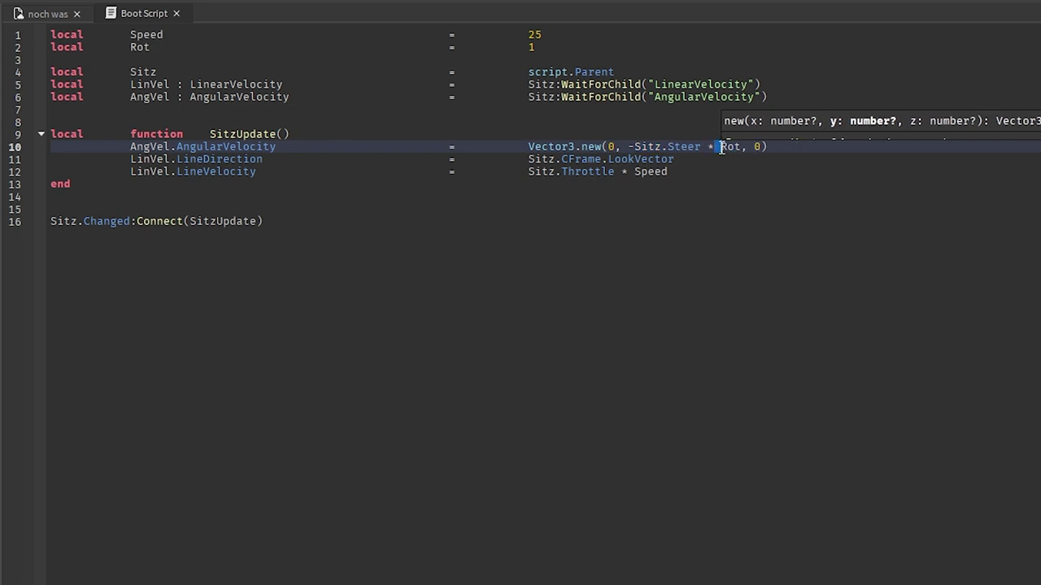
{"action": "left_click_drag", "start_coordinate": [625, 147], "coordinate": [709, 148]}
{"action": "left_click", "coordinate": [711, 148]}
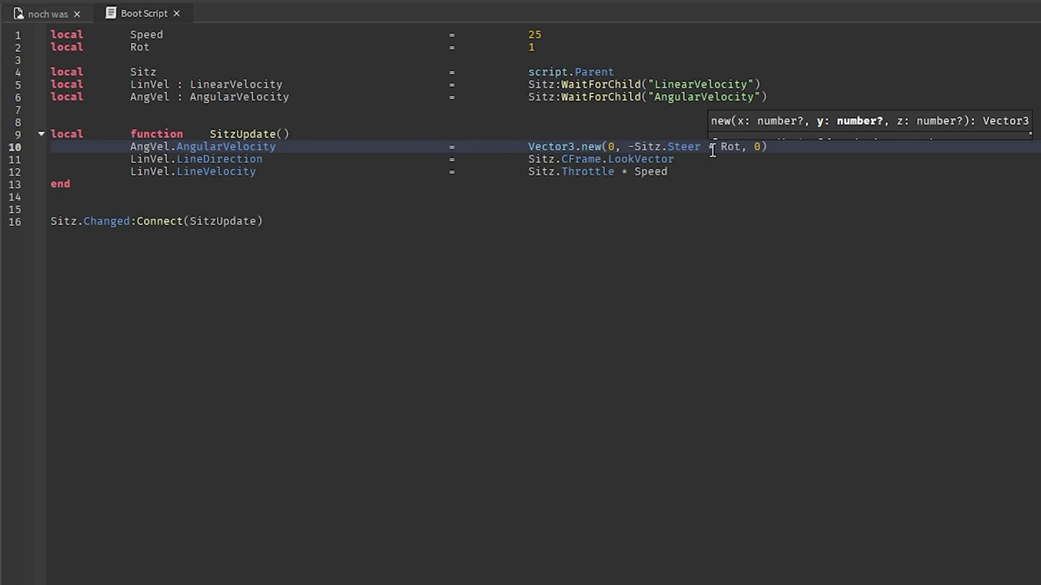
{"action": "left_click_drag", "start_coordinate": [708, 148], "coordinate": [722, 148]}
{"action": "left_click", "coordinate": [723, 148]}
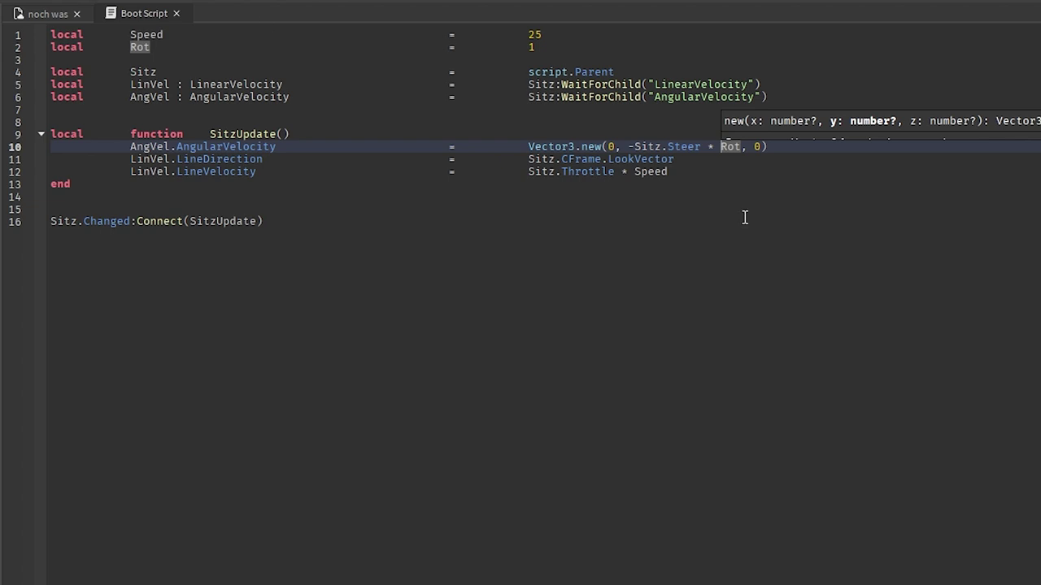
{"action": "left_click_drag", "start_coordinate": [493, 42], "coordinate": [217, 44]}
{"action": "left_click", "coordinate": [218, 43]}
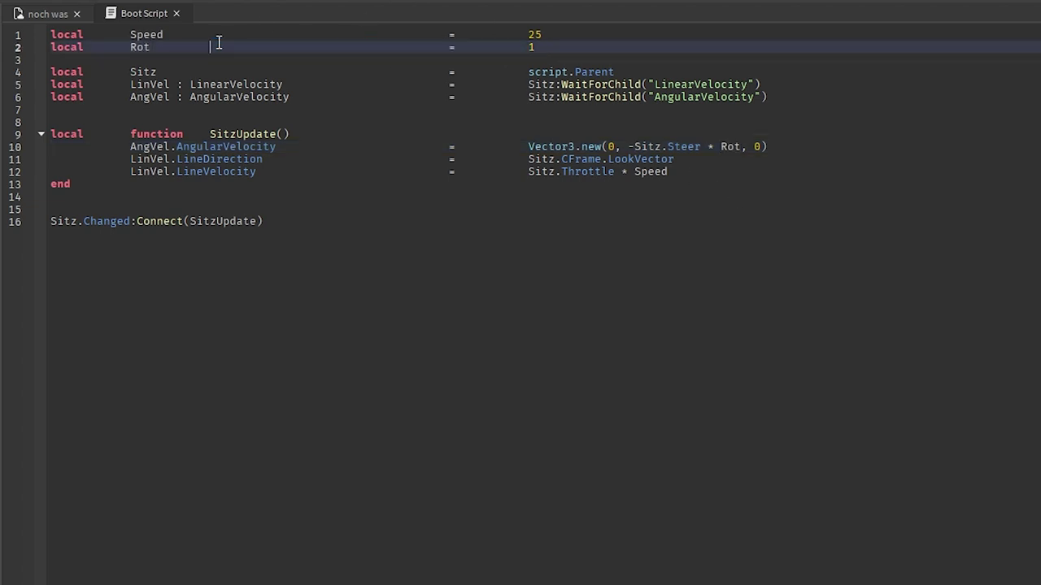
Step: Examine the LineDirection and LineVelocity assignments in SitzUpdate and the Sitz.Changed connection that calls the function
{"action": "double_click", "coordinate": [190, 161]}
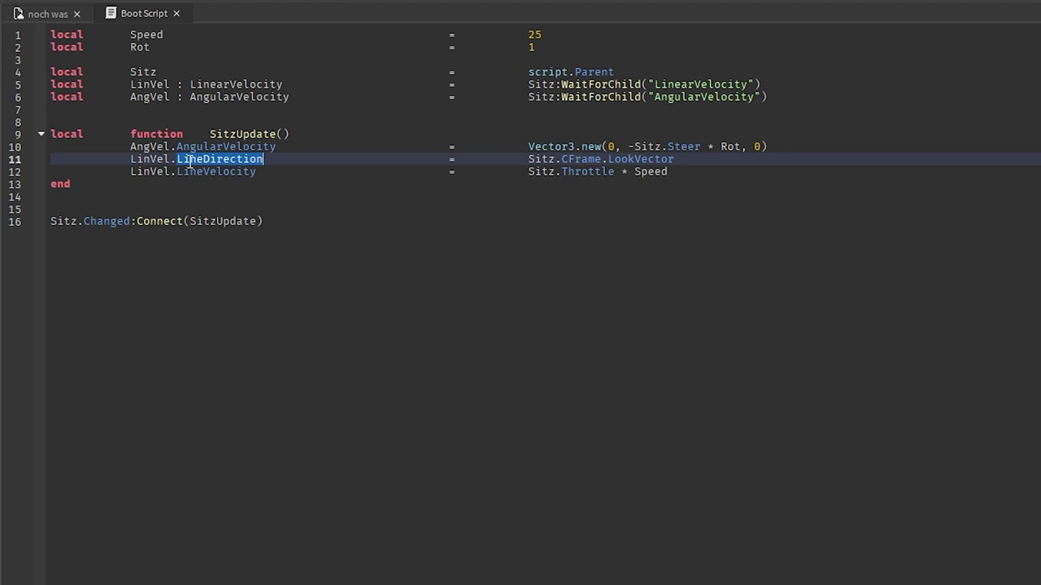
{"action": "left_click", "coordinate": [573, 160]}
{"action": "left_click", "coordinate": [632, 161]}
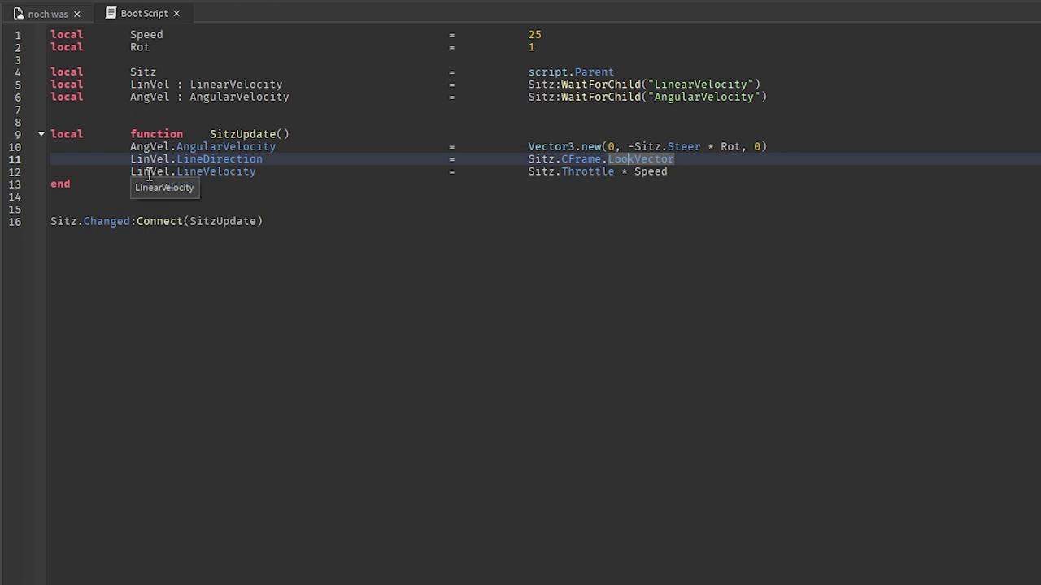
{"action": "left_click", "coordinate": [534, 176]}
{"action": "left_click", "coordinate": [573, 174]}
{"action": "left_click_drag", "start_coordinate": [635, 175], "coordinate": [674, 175]}
{"action": "left_click", "coordinate": [674, 174]}
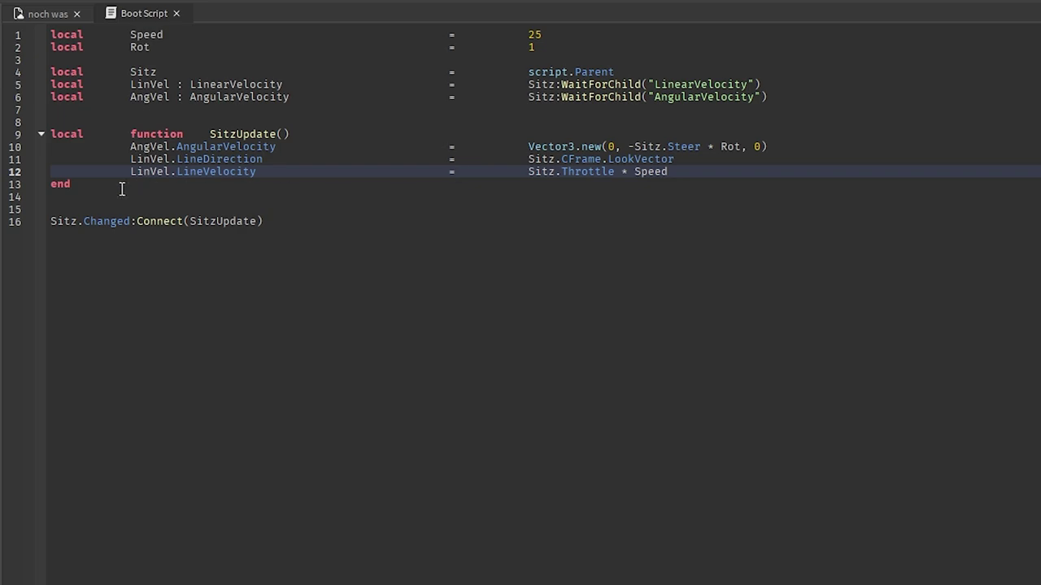
{"action": "left_click", "coordinate": [118, 220]}
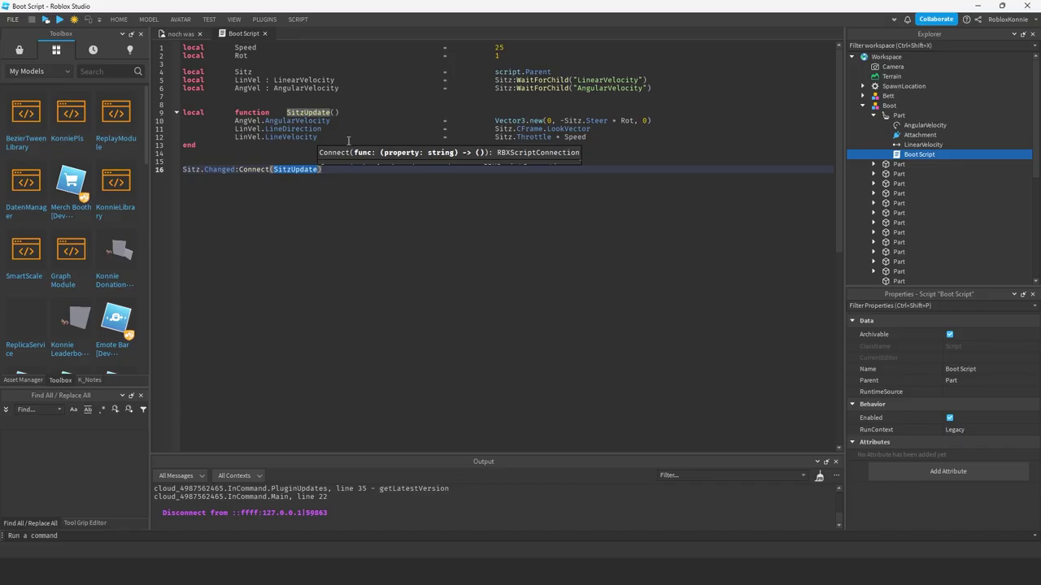